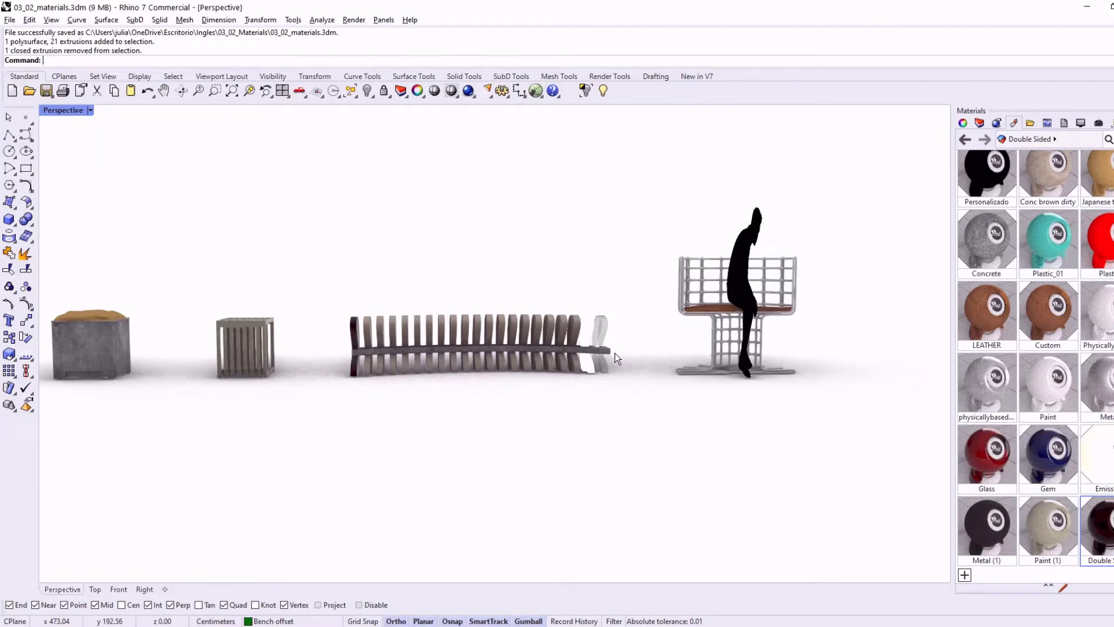
Match all properties of the three mismatched end slats on the curved bench to one of its middle slats using MatchProperties
click(626, 329)
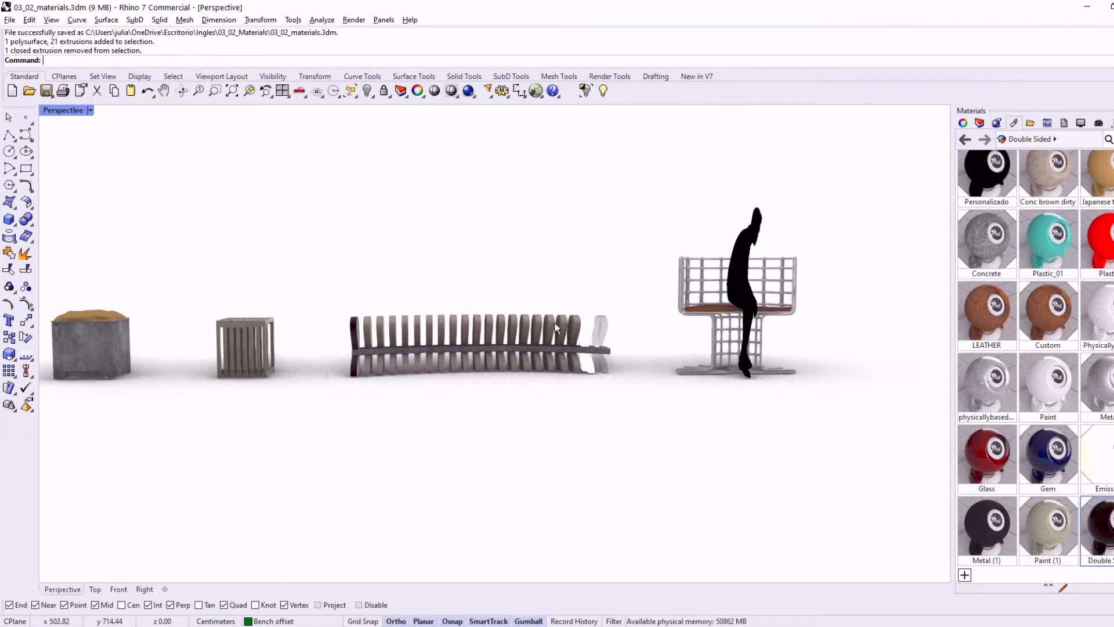
right_drag(542, 322, 537, 335)
text(MatchProperties)
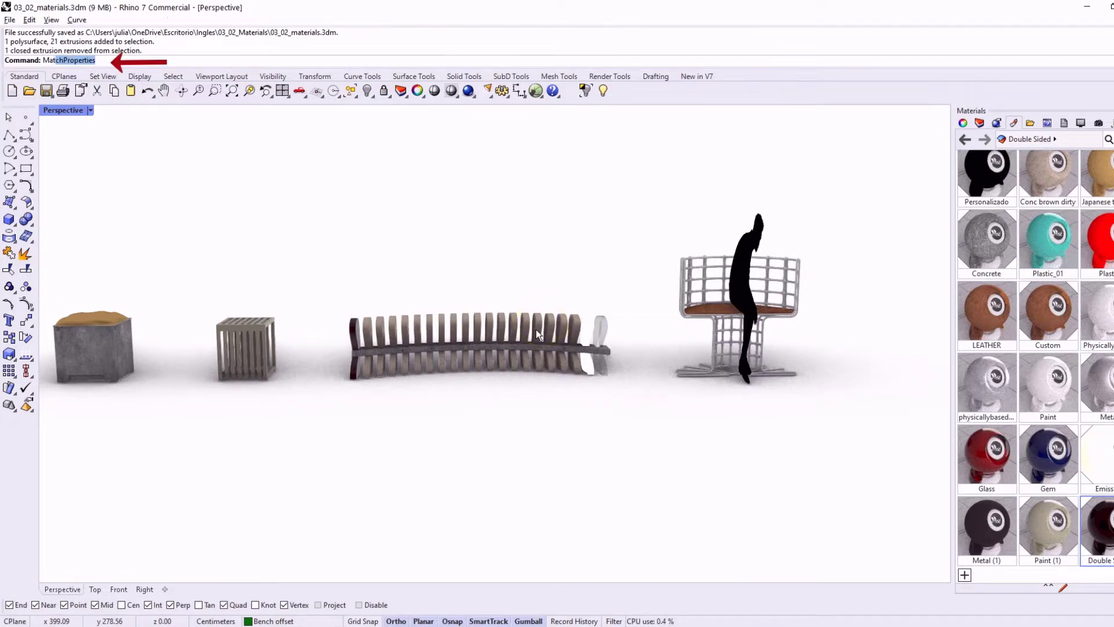
key(Return)
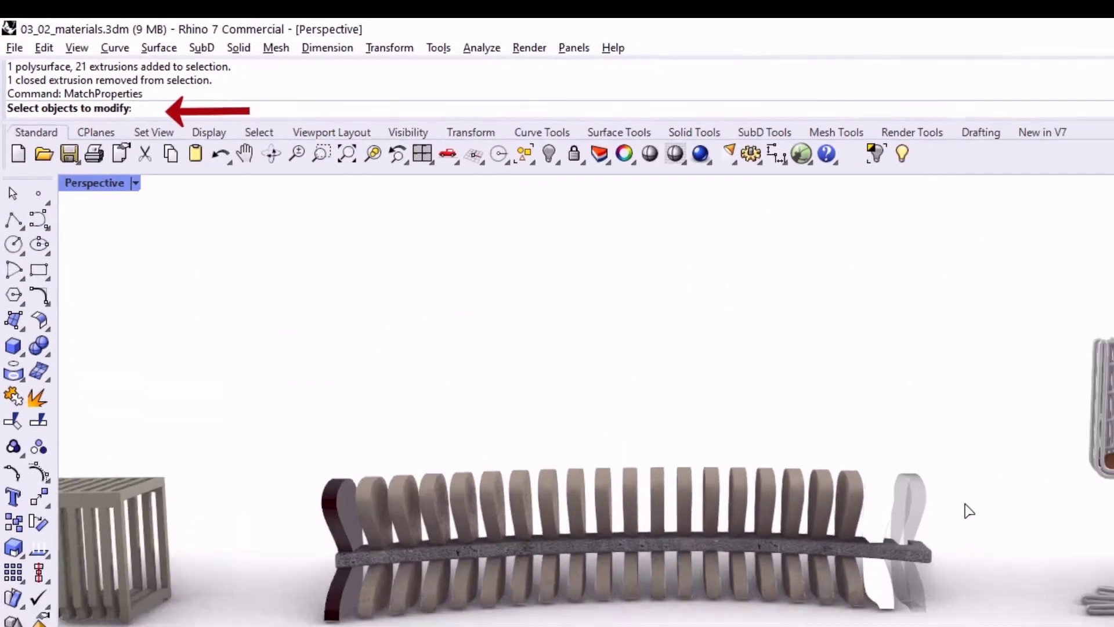
drag(968, 511, 883, 475)
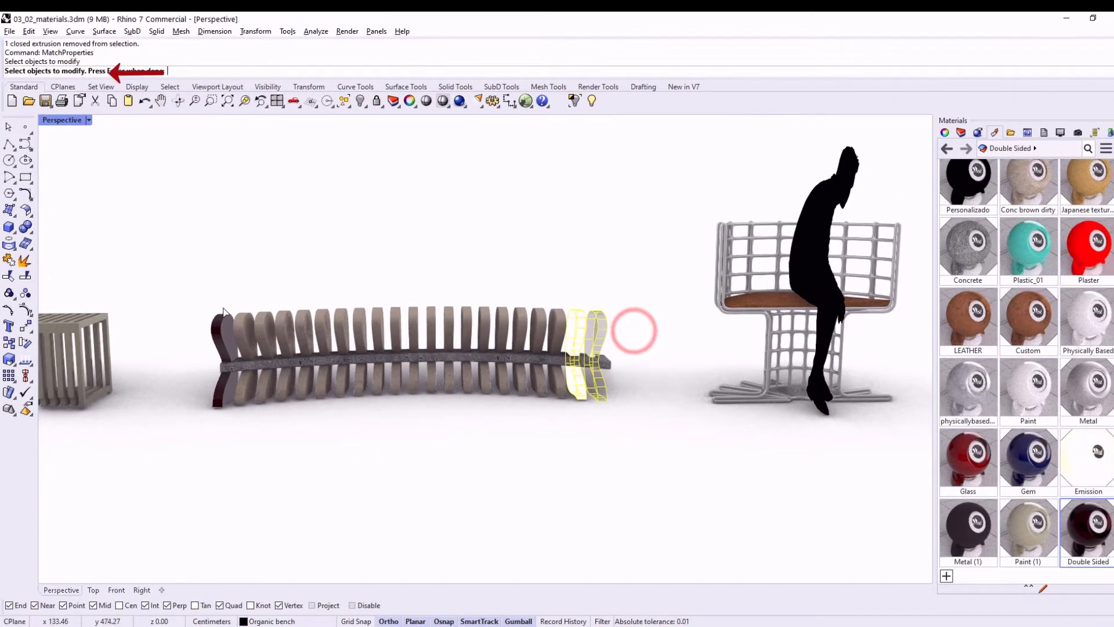
click(341, 495)
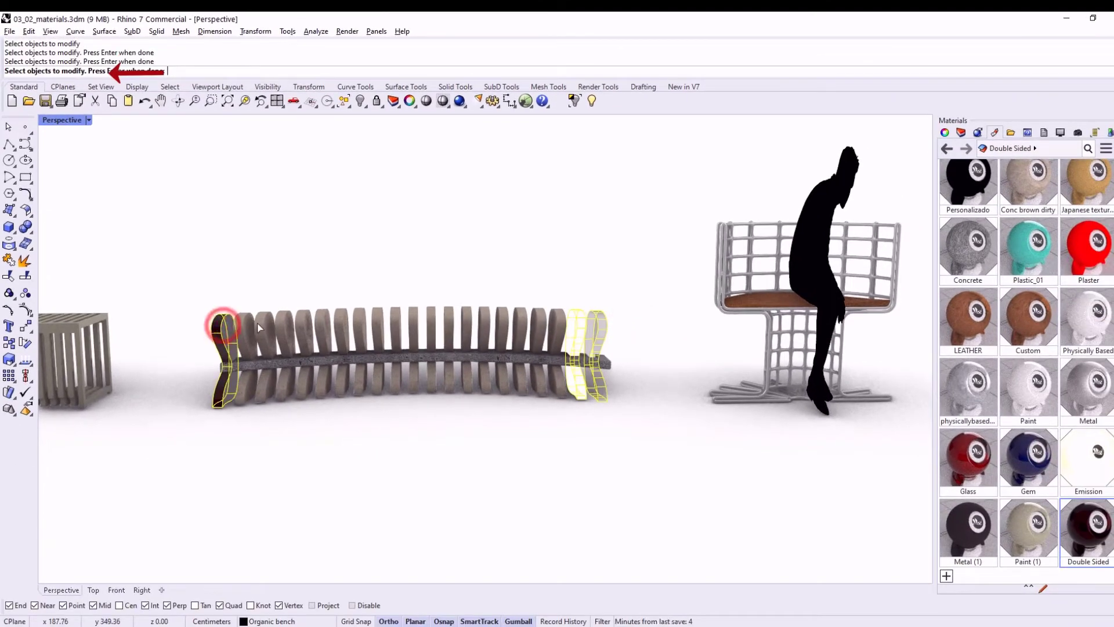
key(Return)
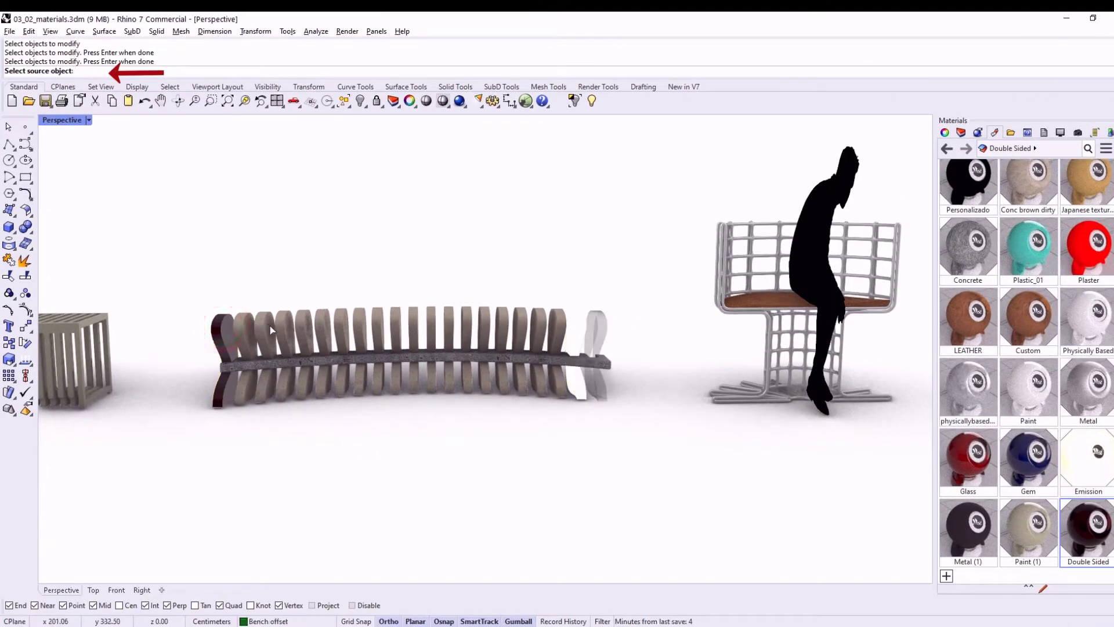
click(487, 325)
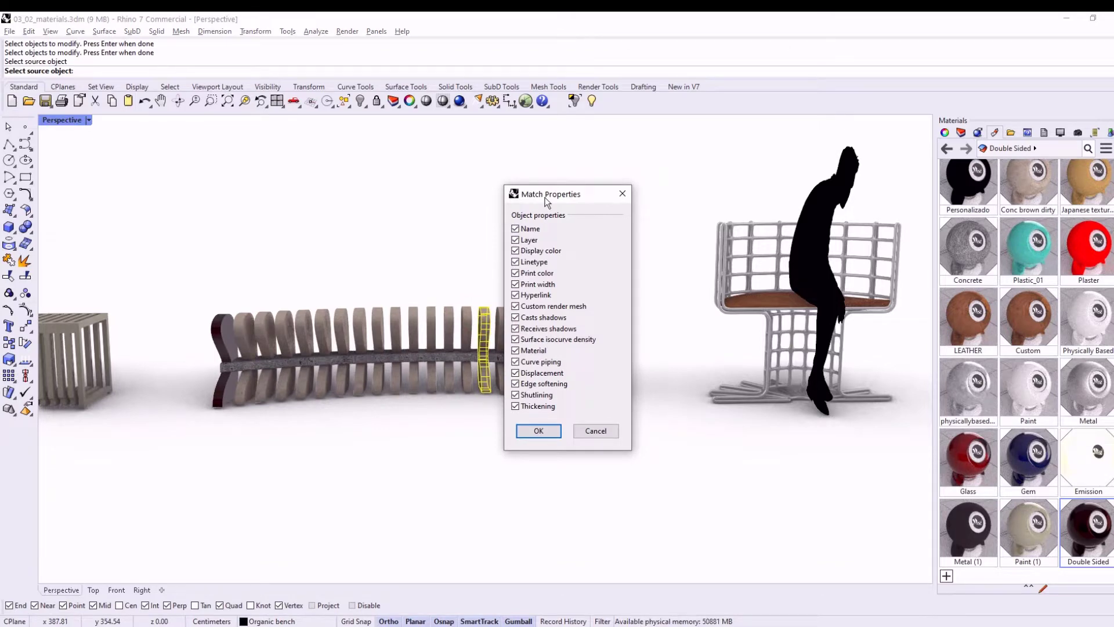
drag(546, 200, 653, 182)
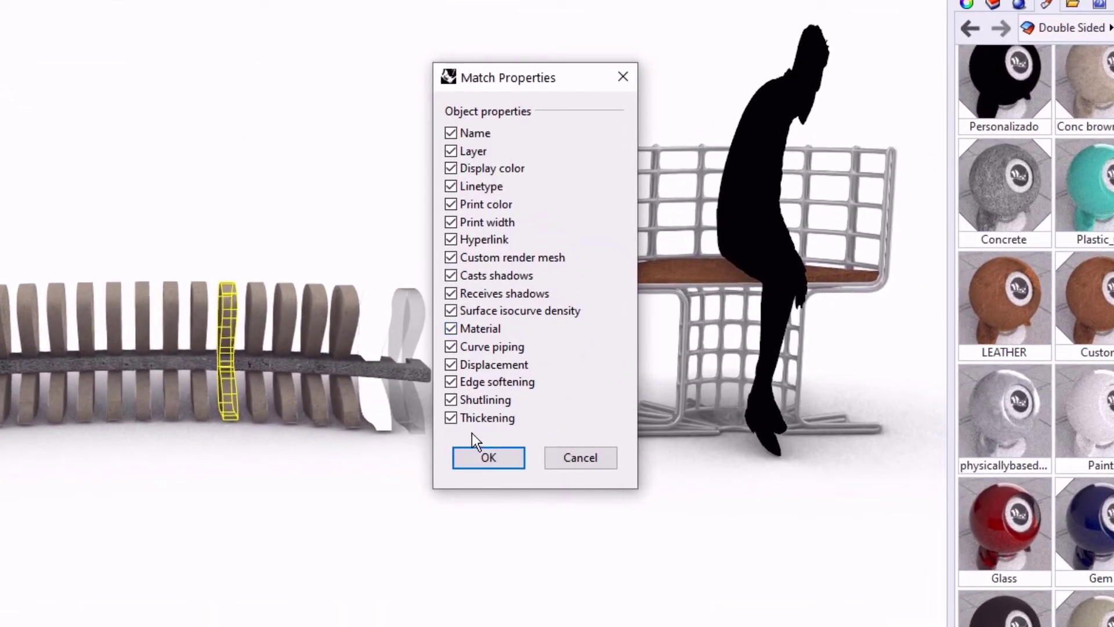
click(473, 457)
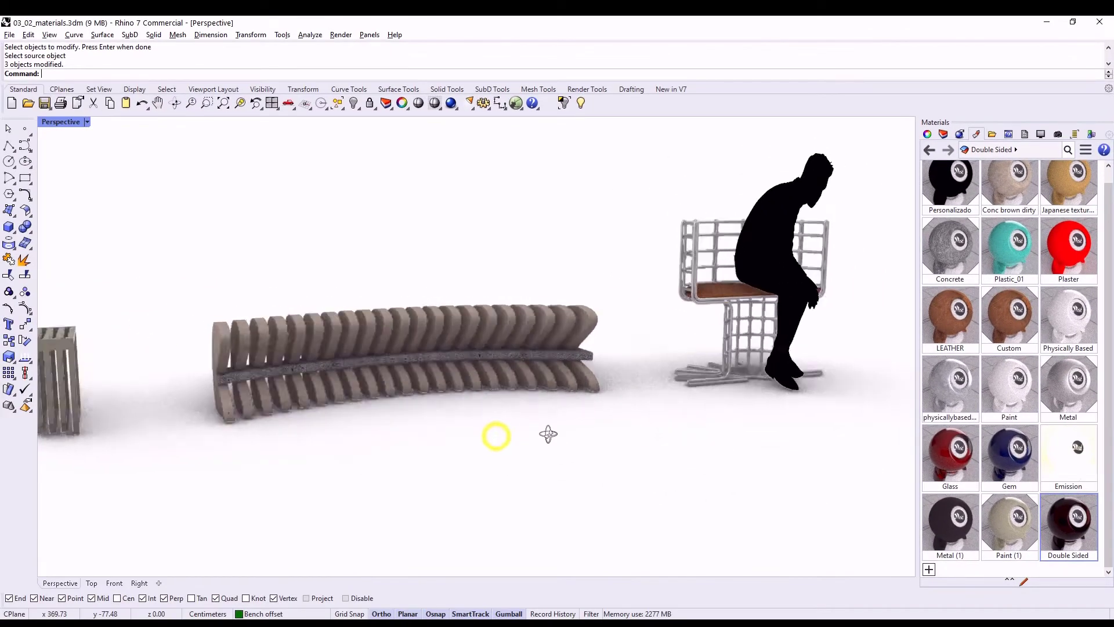
Assign the Emission material to the curved bench's long central beam and its attached supports
right_drag(548, 434, 405, 426)
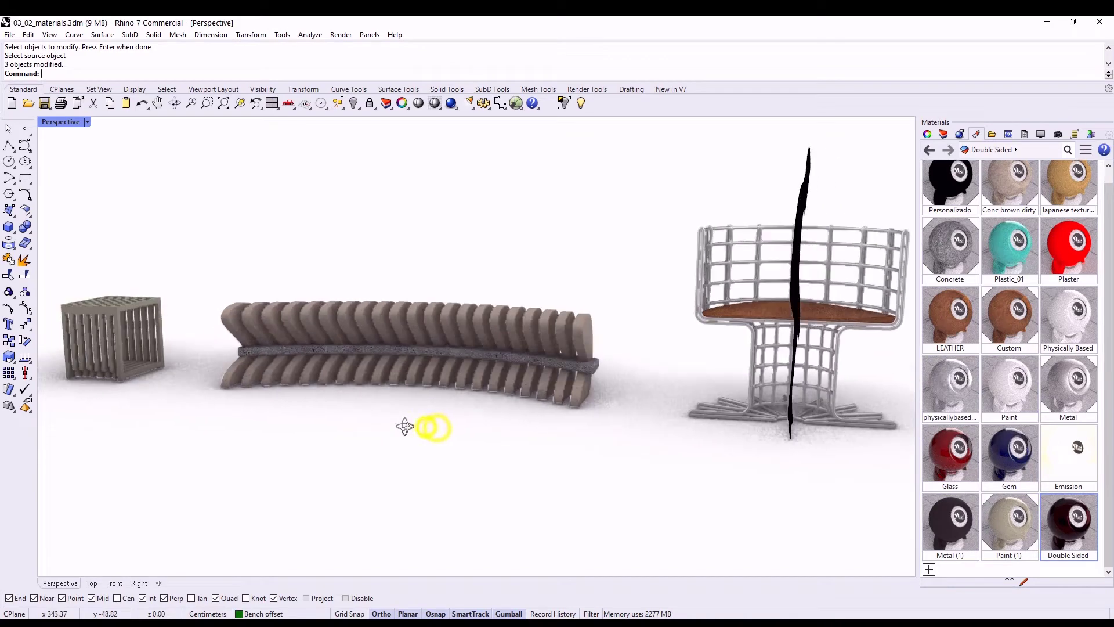
click(421, 357)
click(596, 378)
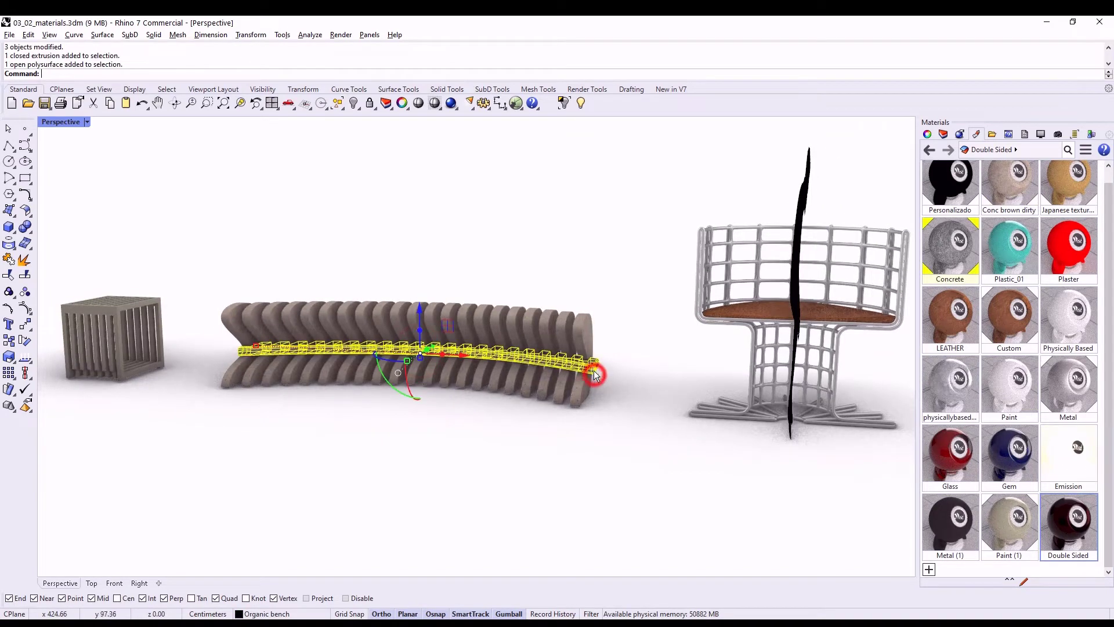
click(1061, 451)
right_click(1061, 451)
click(963, 164)
Lower the intensity of the Emission material to near the minimum and clear the bench selection
double_click(1067, 455)
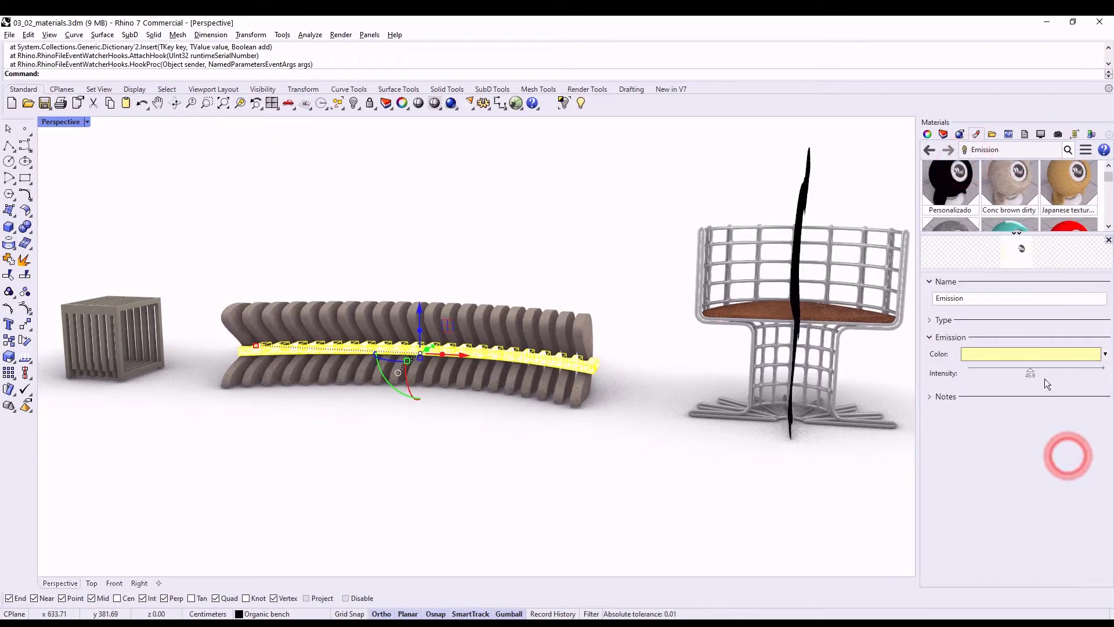
drag(1030, 371, 981, 378)
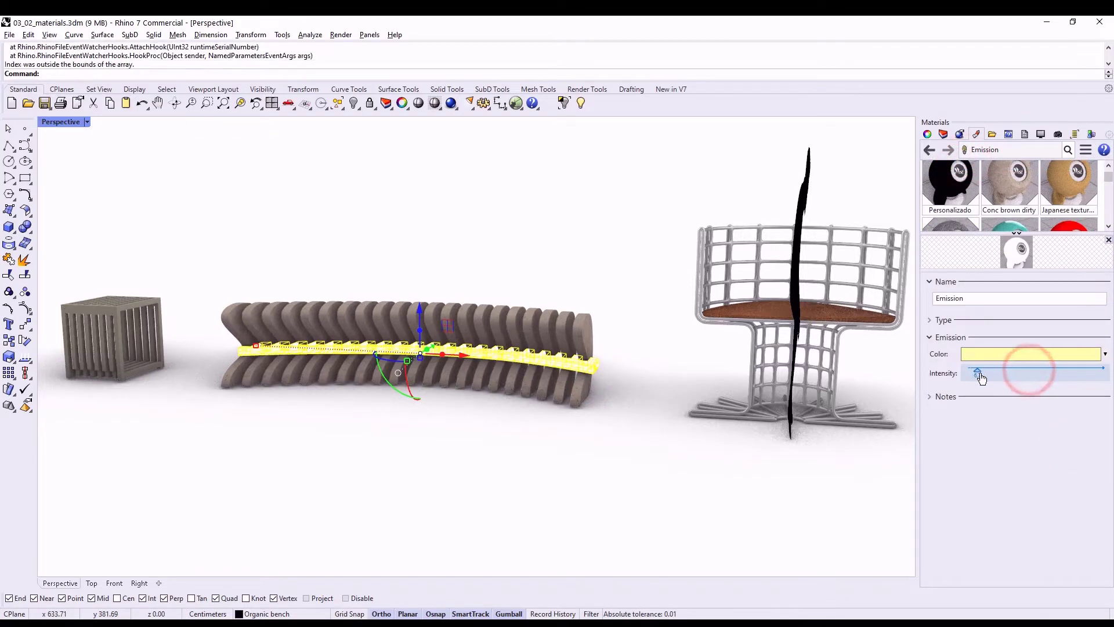
click(603, 481)
scroll(692, 353, down, 3)
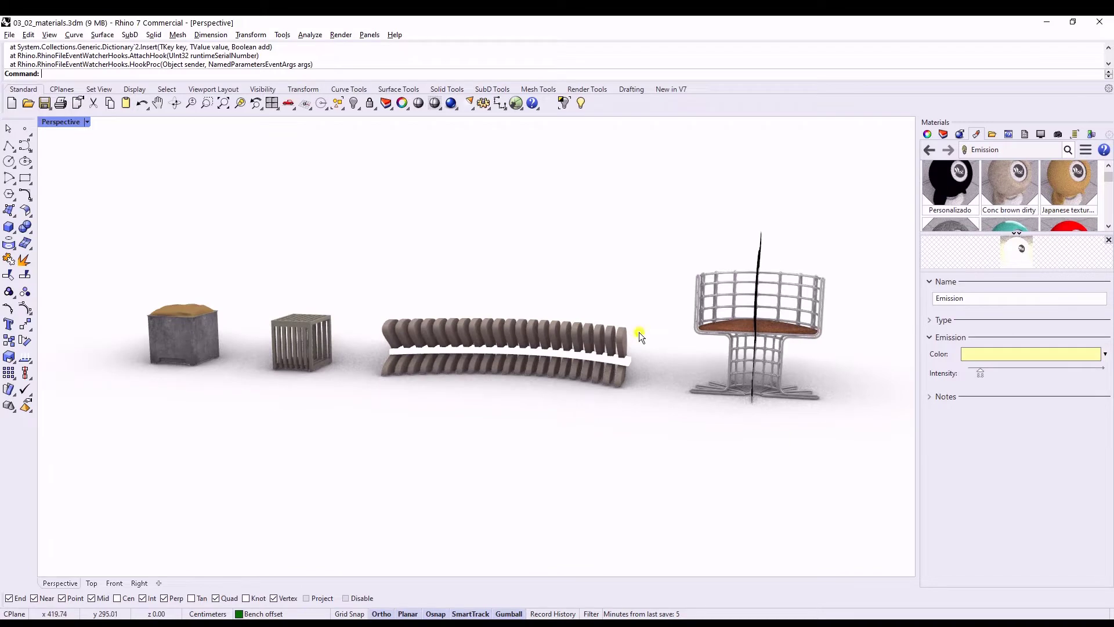
right_drag(639, 332, 705, 374)
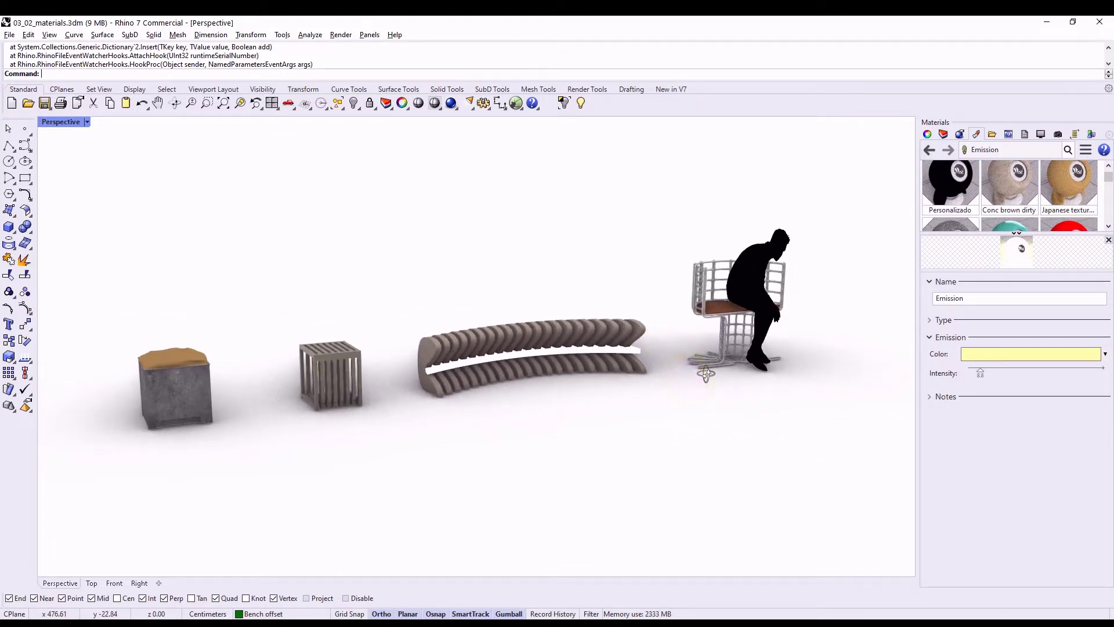
Open the Package Manager and browse the online plug-in list from beginning to end
click(669, 89)
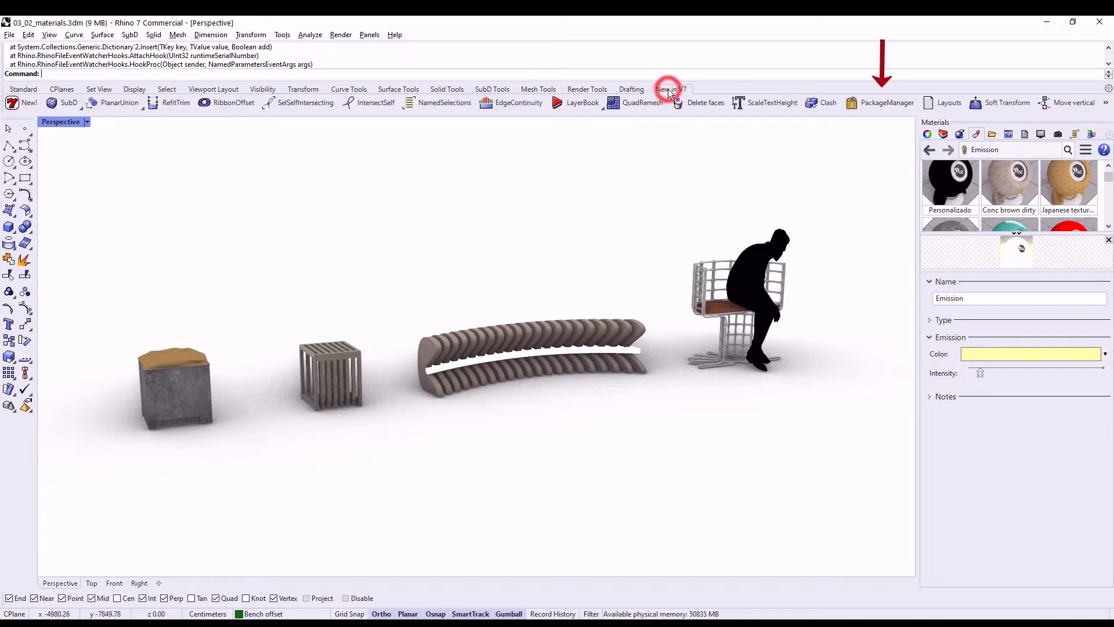
click(866, 106)
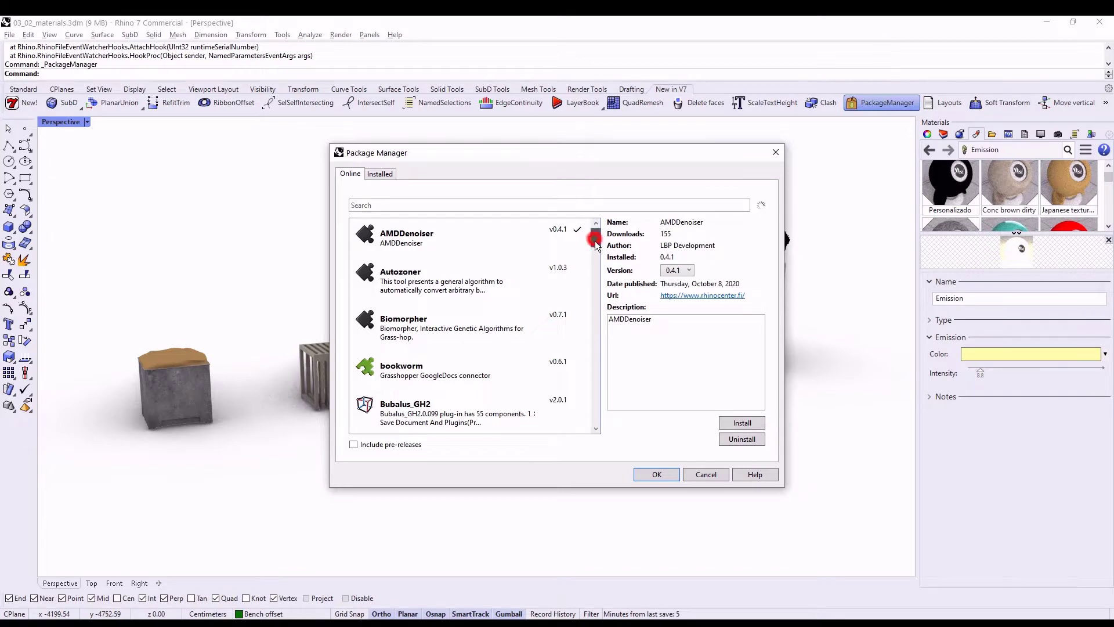
drag(596, 239, 601, 395)
click(395, 383)
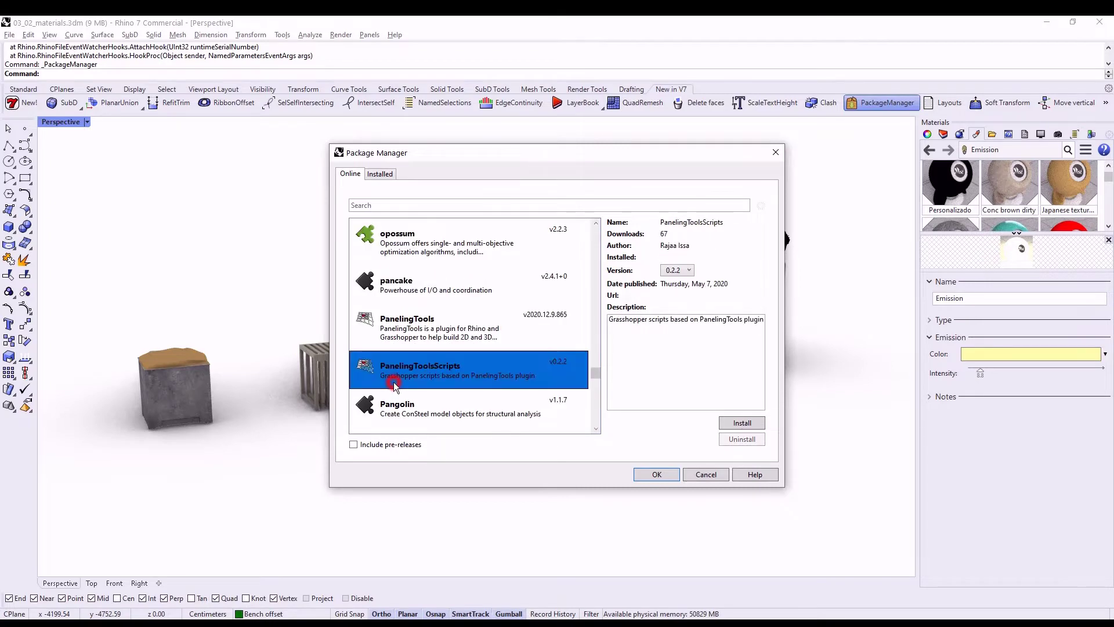
scroll(441, 330, down, 3)
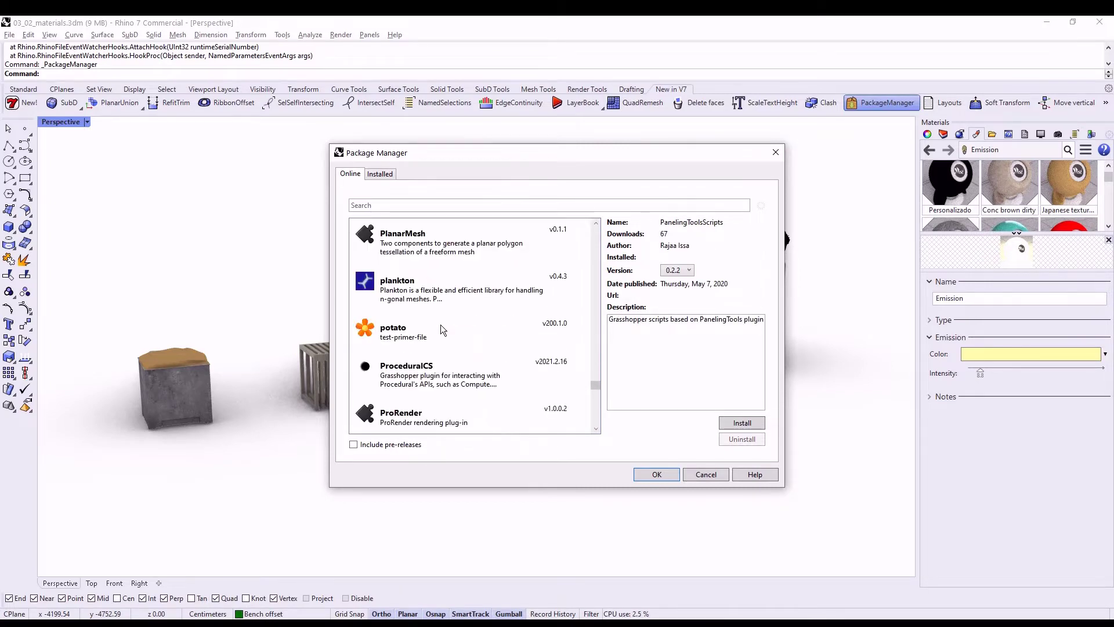
click(441, 338)
scroll(441, 339, down, 3)
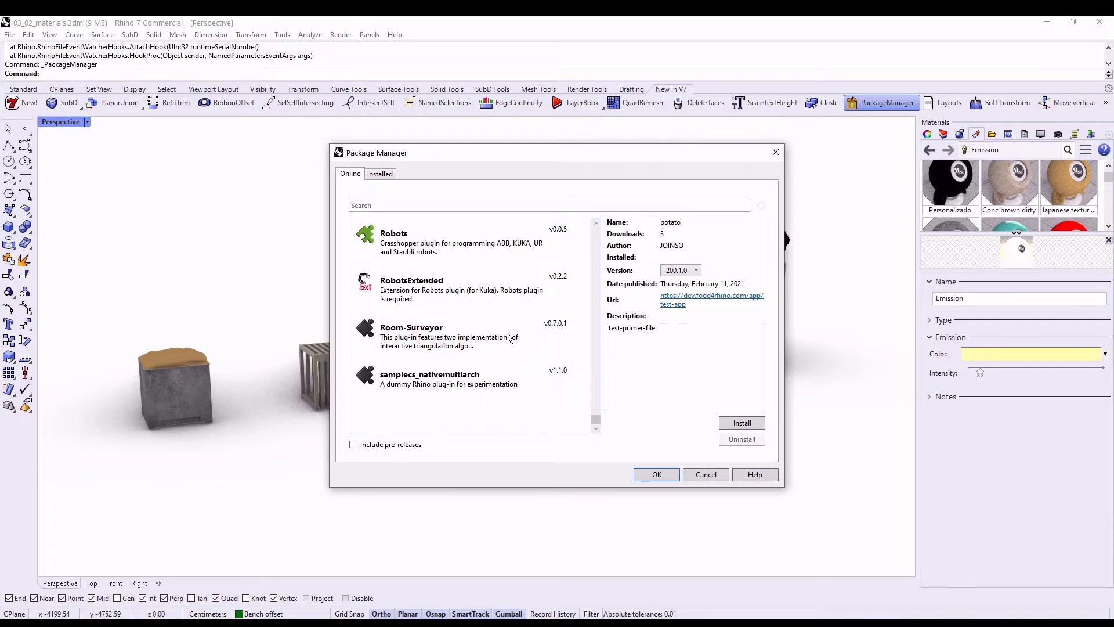
drag(597, 418, 599, 231)
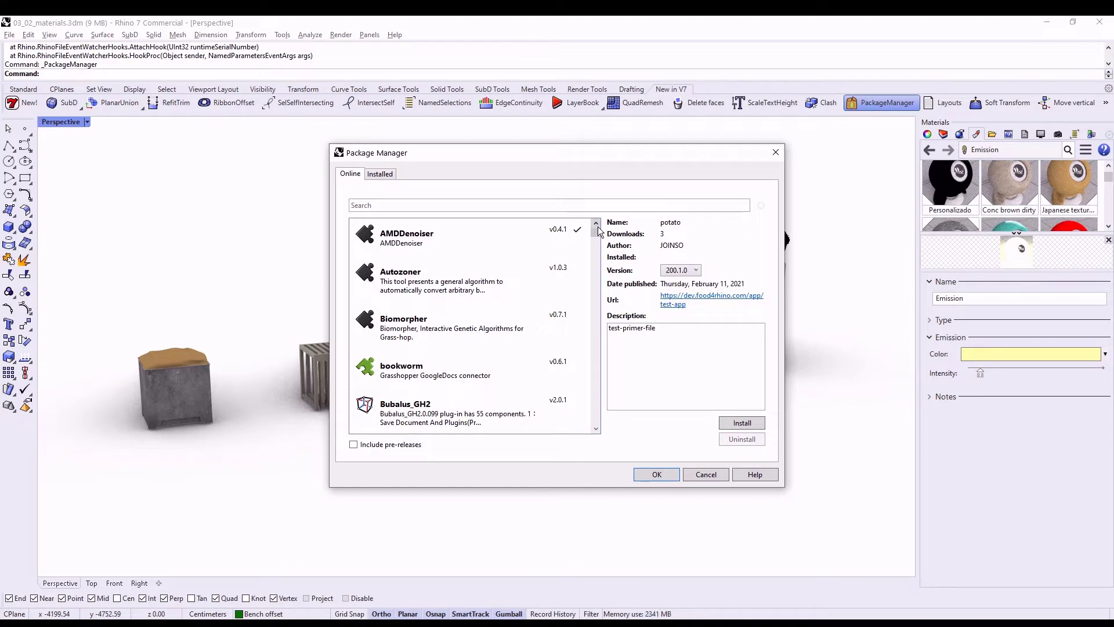
Look up the AMDDenoiser package in the online list and show its details
click(434, 209)
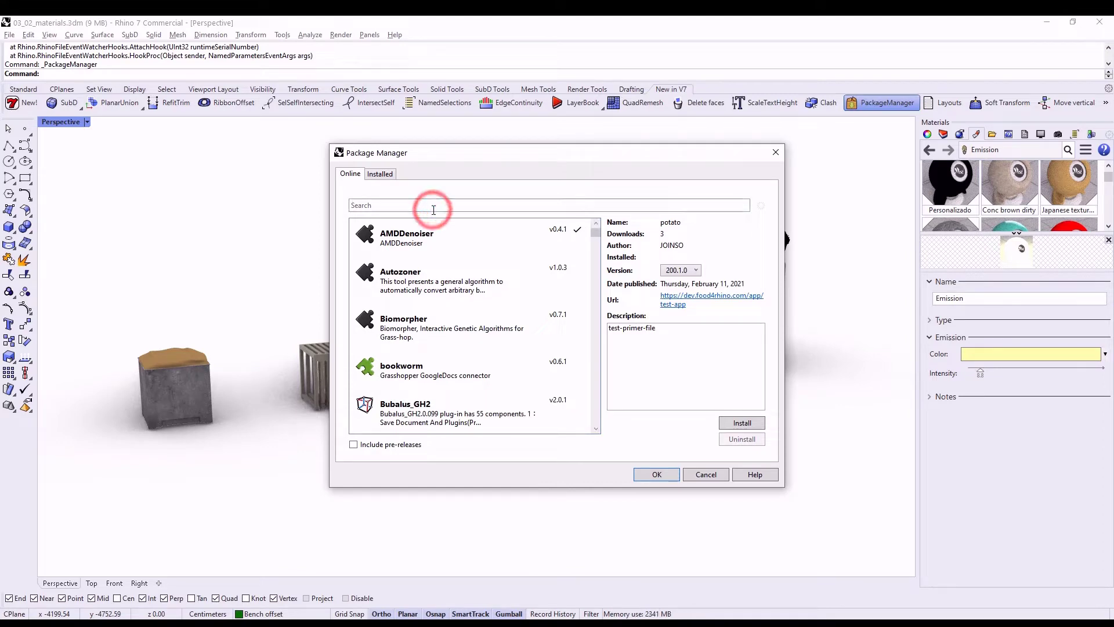
text(des)
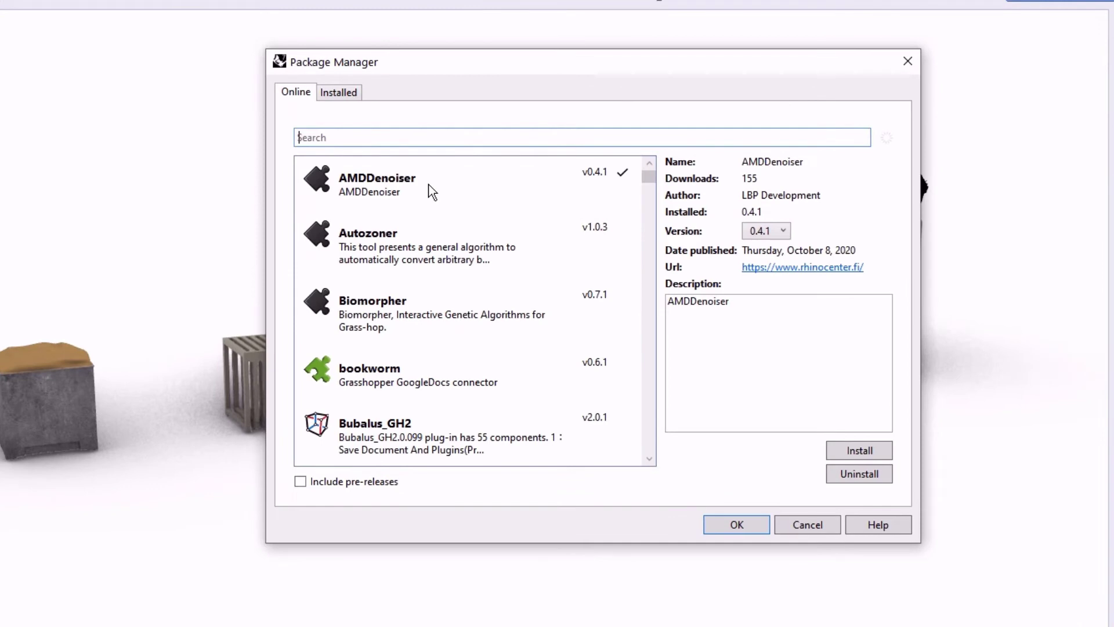
click(430, 192)
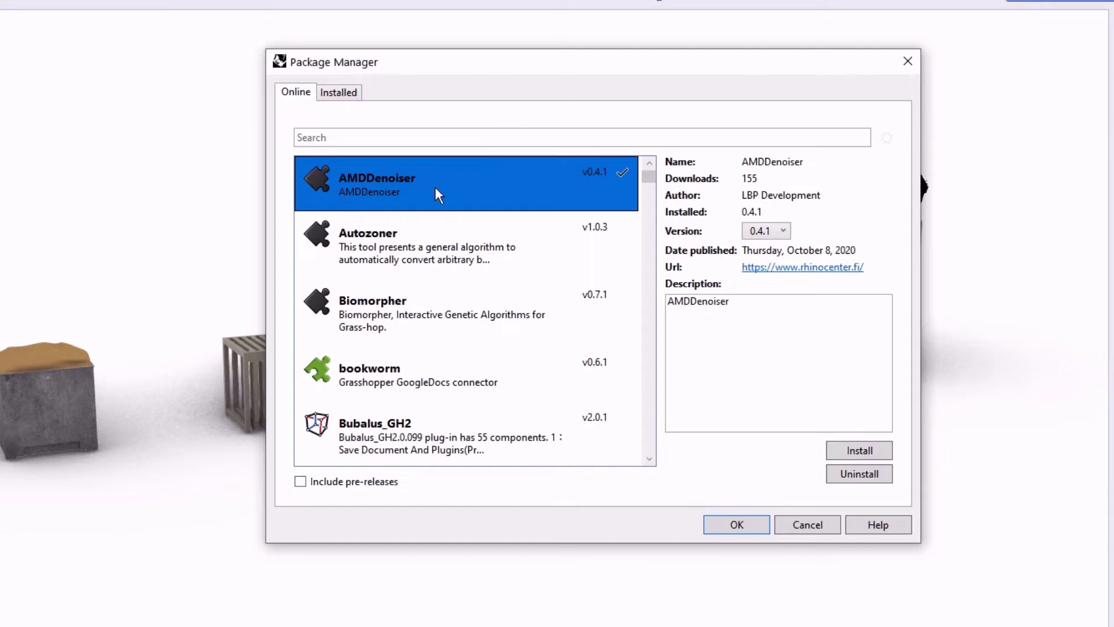
Search the online packages for "inte" and install IntelDenoiser 0.6.0
click(377, 139)
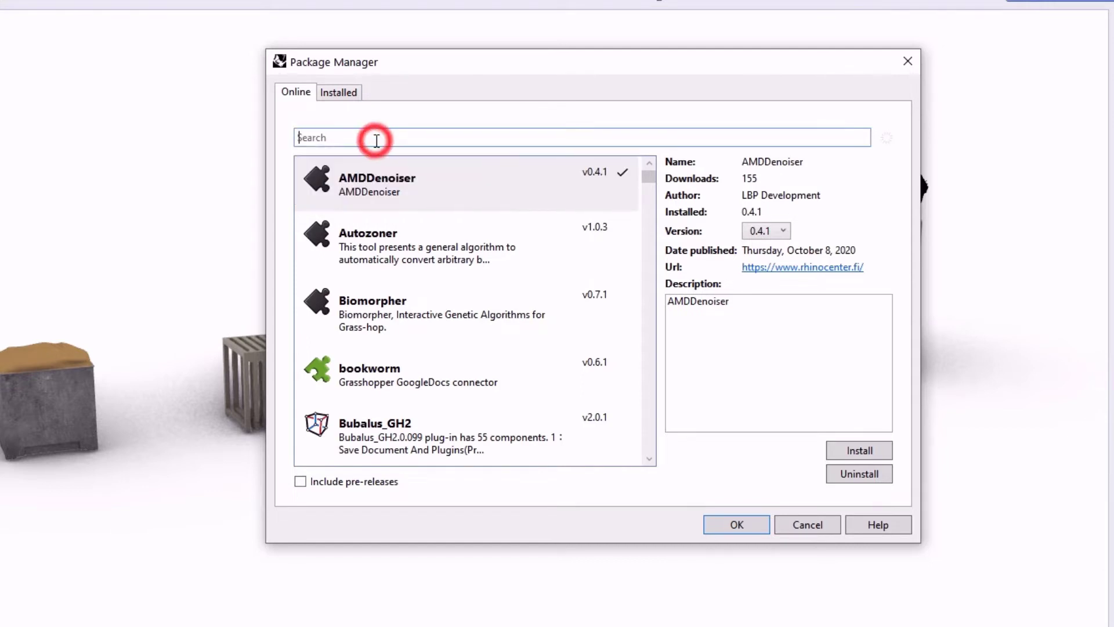
text(inte)
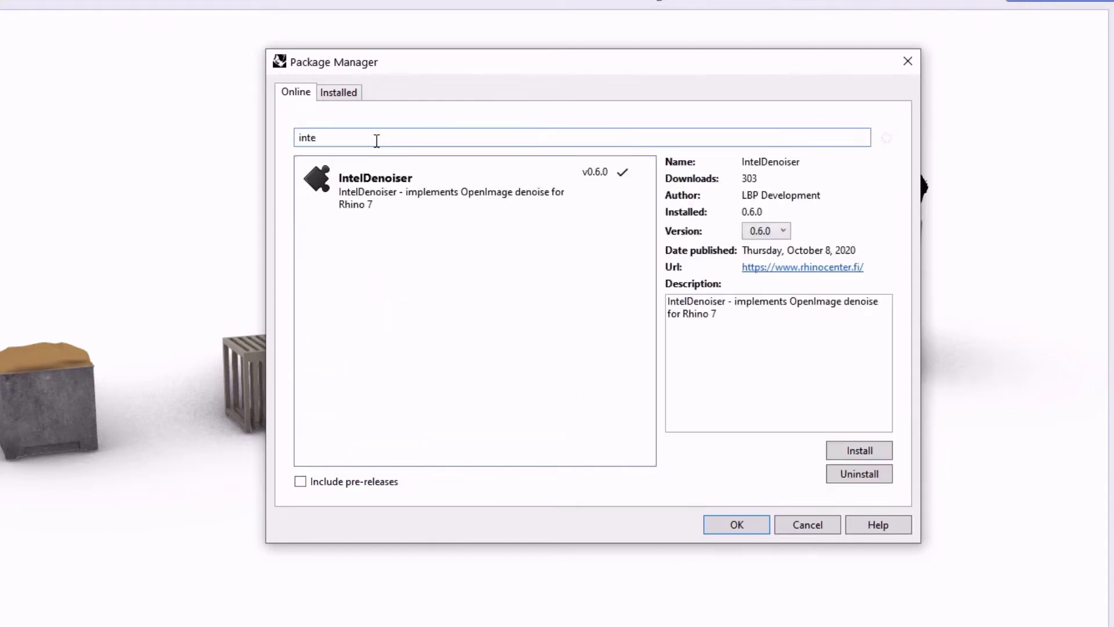
click(440, 193)
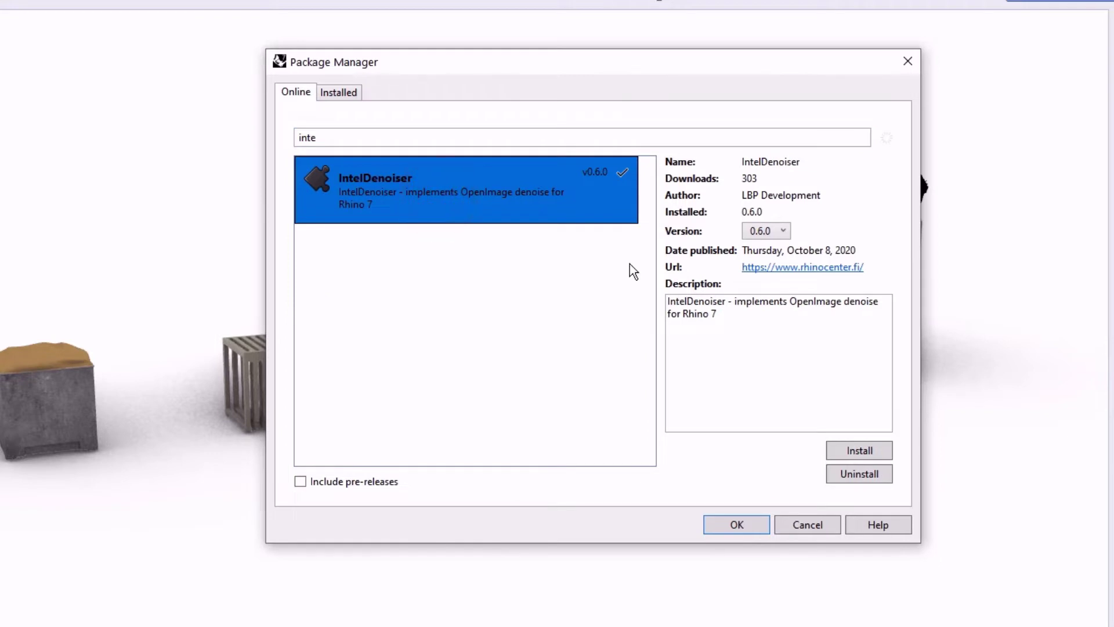
click(859, 456)
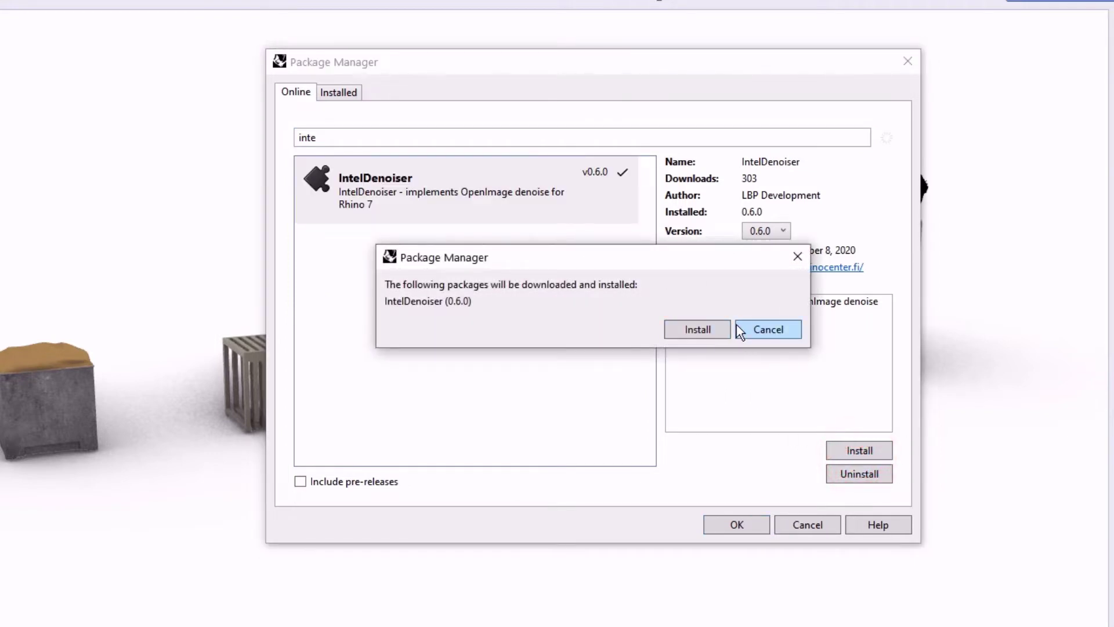
click(712, 328)
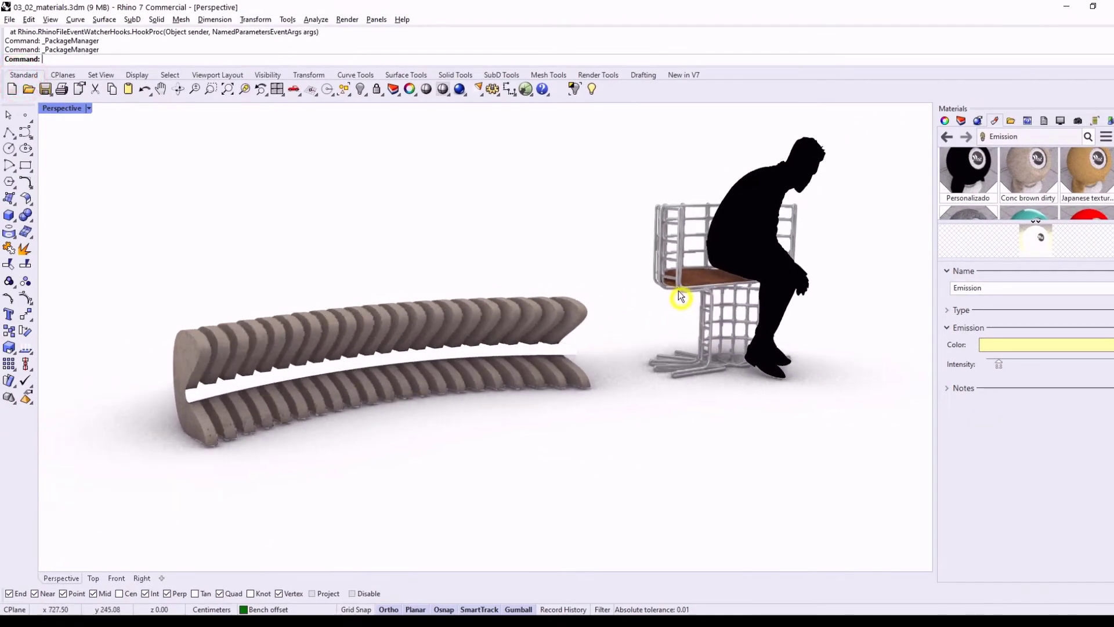
Render the perspective view of the curved bench and seated figure, and enable the Intel denoiser post effect
right_drag(681, 297, 626, 254)
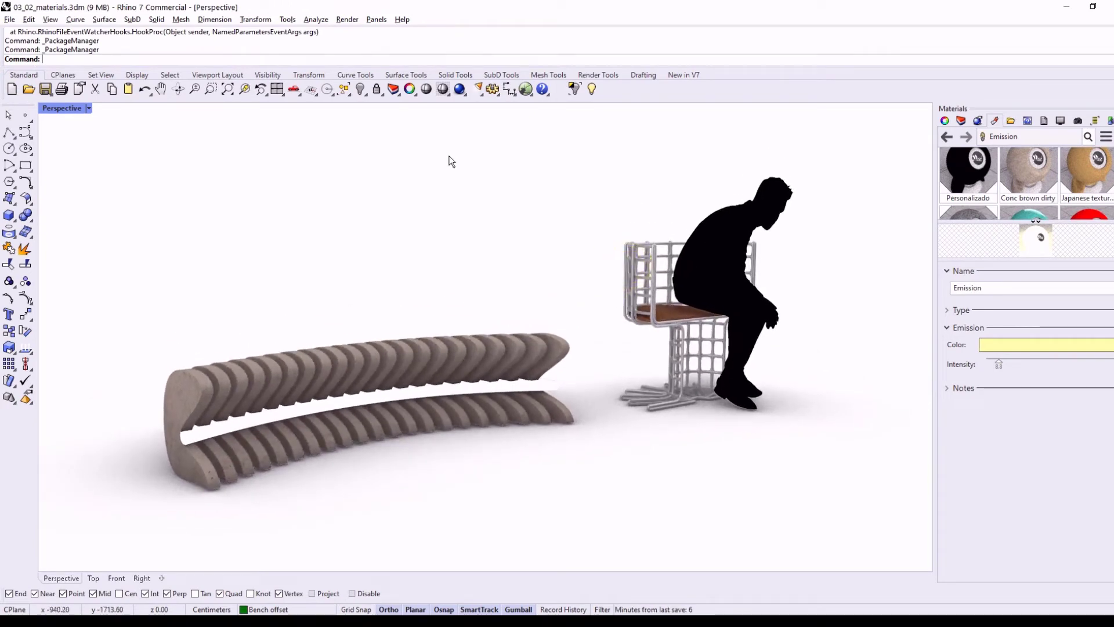
click(460, 89)
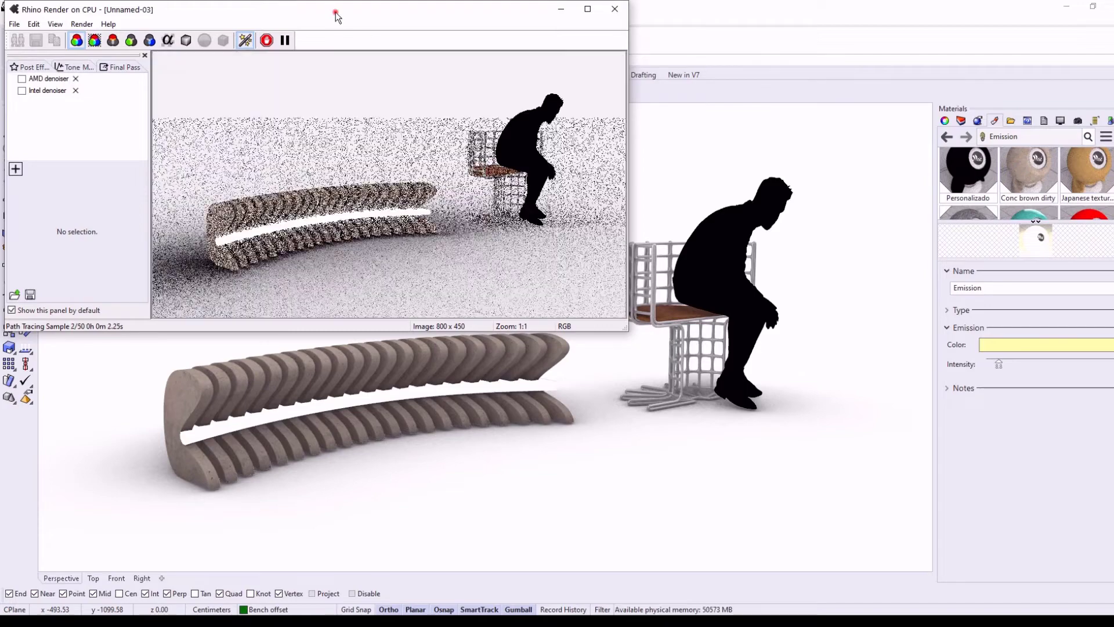
drag(339, 15, 406, 92)
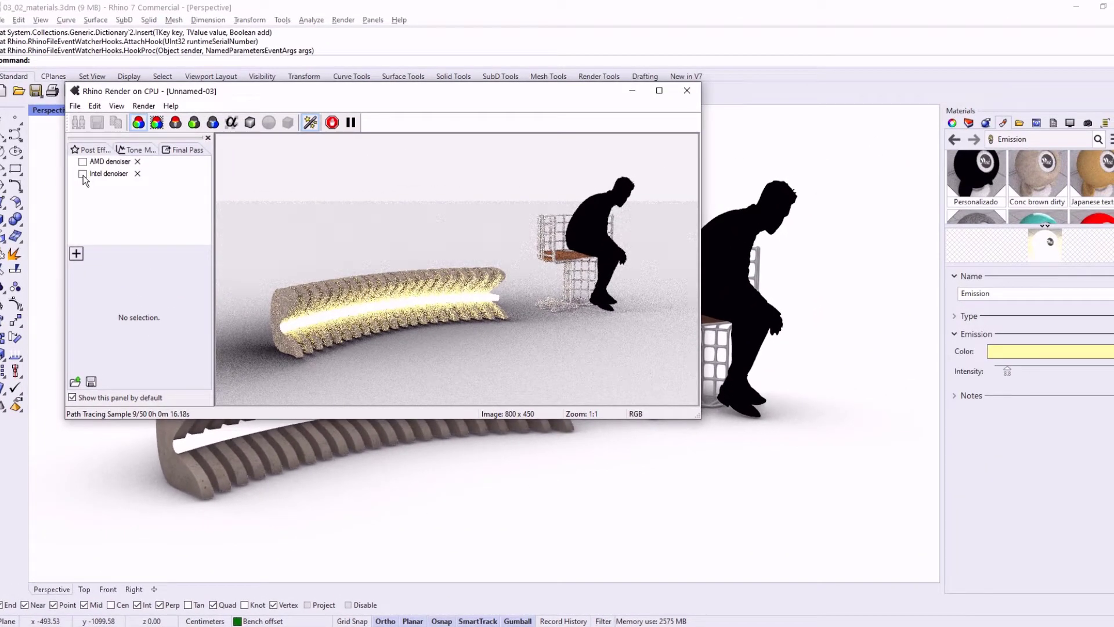
click(83, 174)
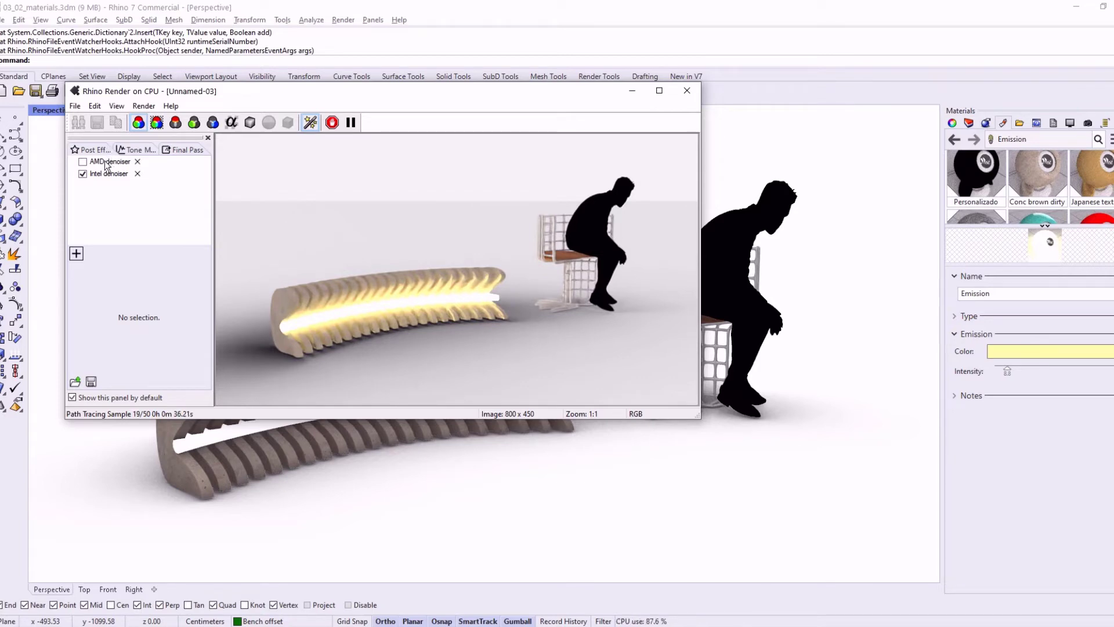
Add a Hue/Saturation/Luminance effect to the render's final pass
click(135, 150)
click(189, 150)
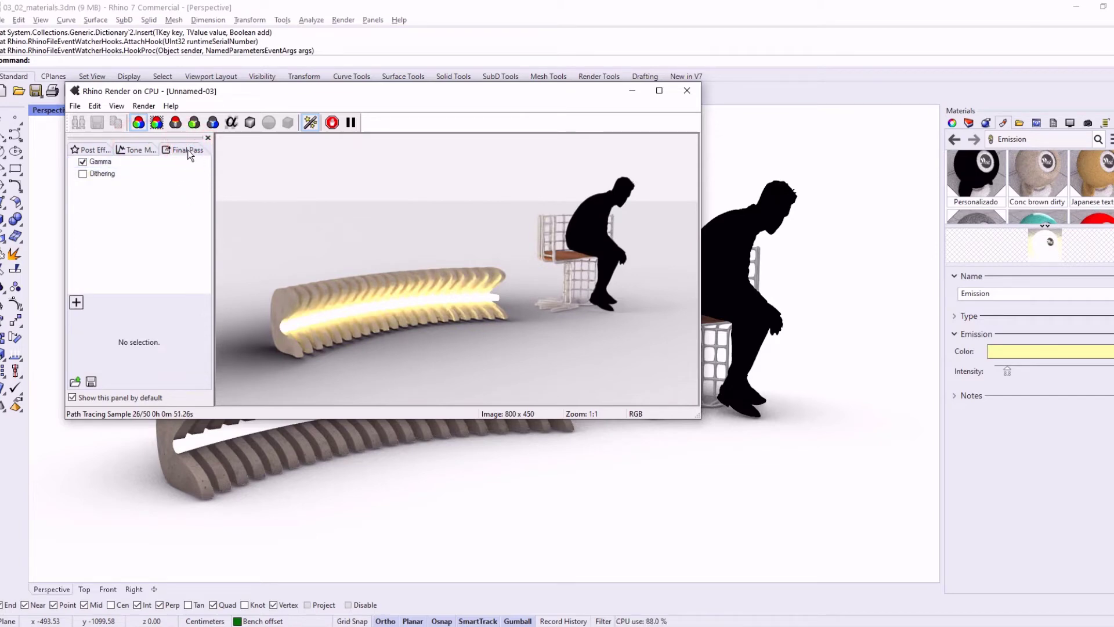
click(76, 302)
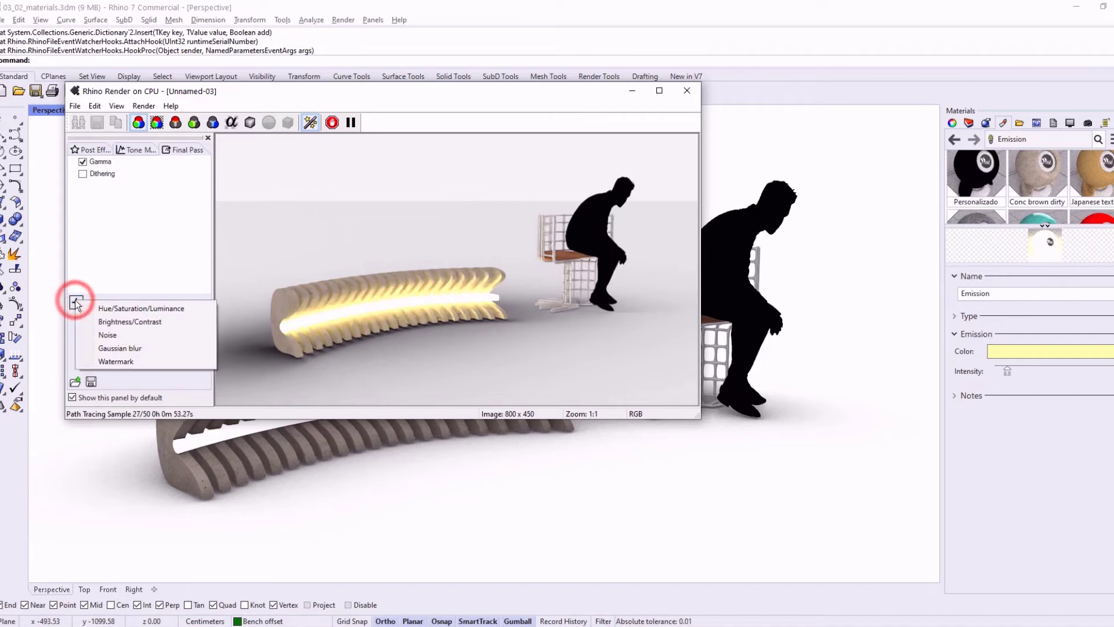
click(137, 311)
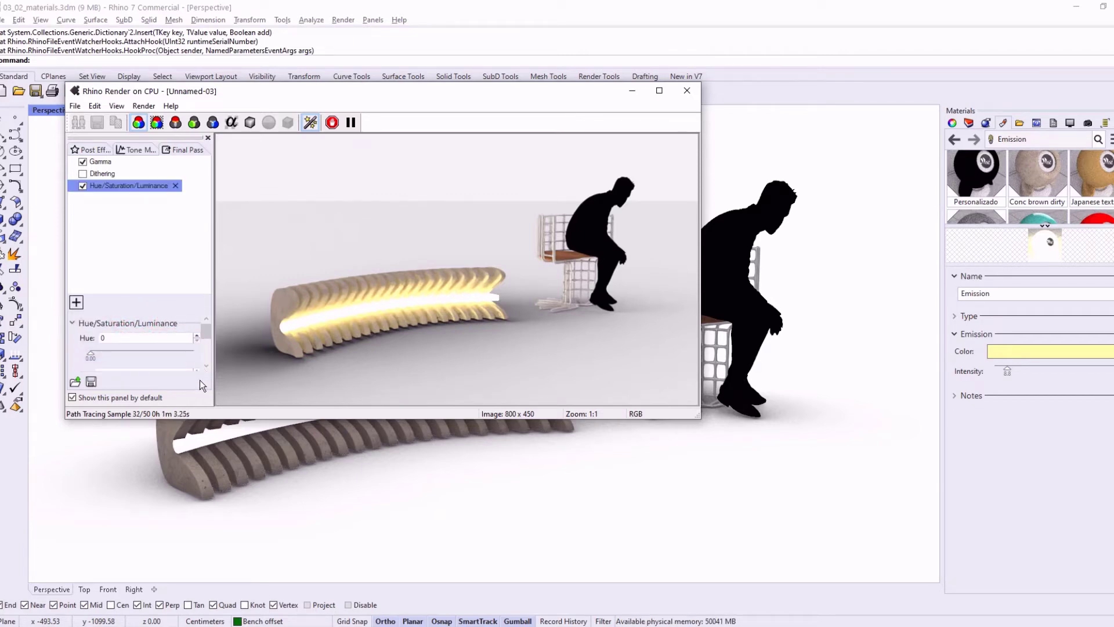
Enlarge the render window and set the Hue/Saturation/Luminance effect to saturation 0.8 and luminance 1.1, keeping hue at 0
drag(253, 419, 262, 535)
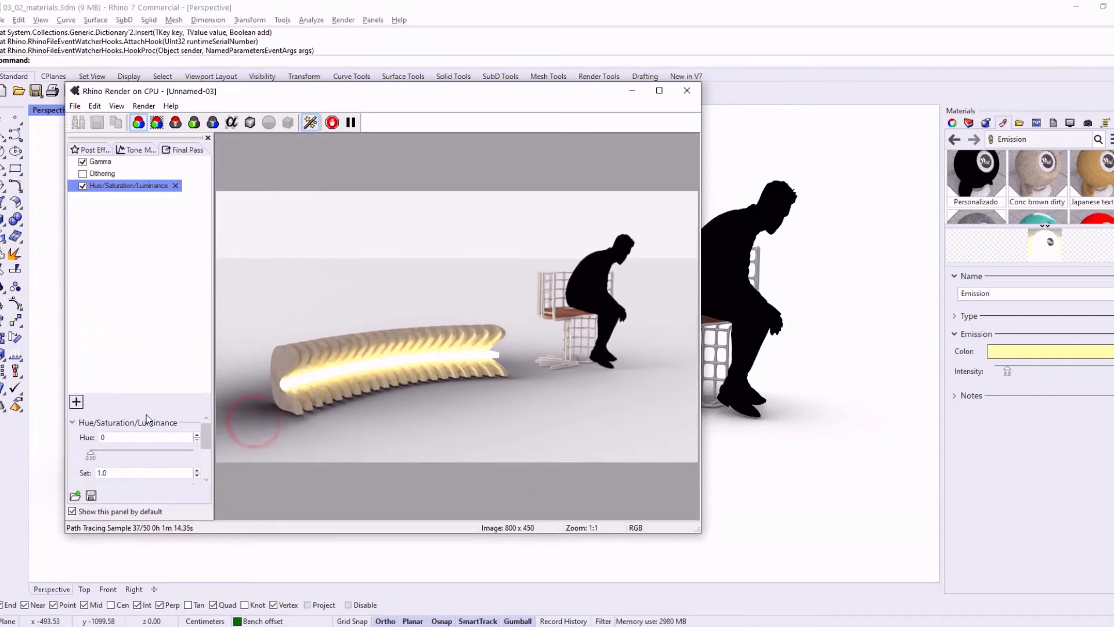
mouse_move(91, 452)
mouse_down()
mouse_move(119, 456)
mouse_move(91, 457)
mouse_up()
scroll(100, 484, down, 1)
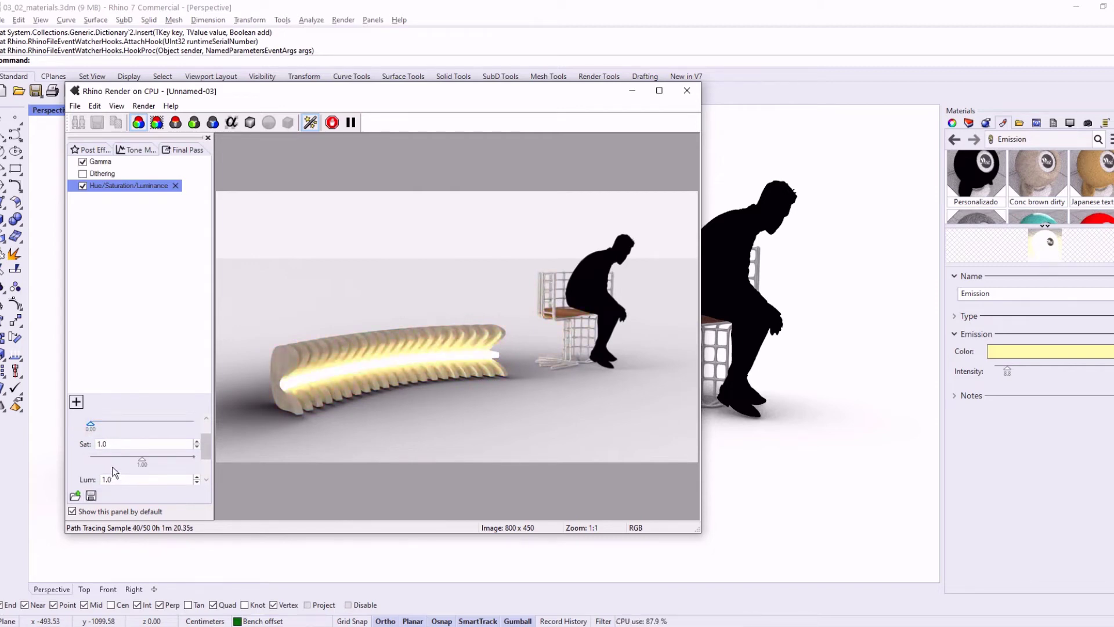
scroll(138, 461, down, 1)
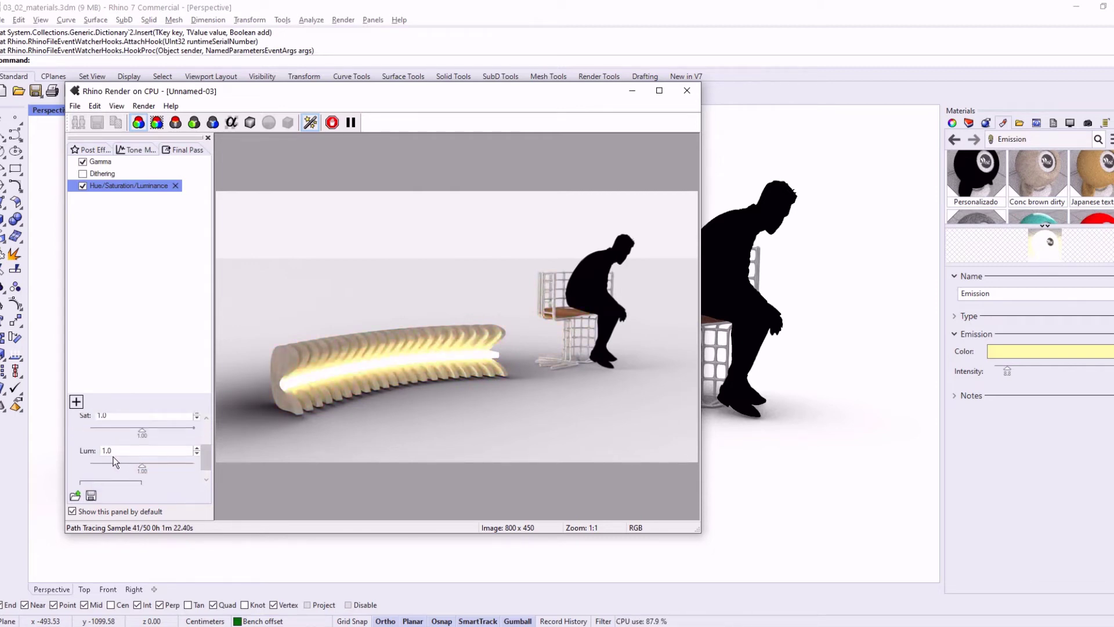
drag(142, 467, 129, 435)
scroll(134, 435, up, 2)
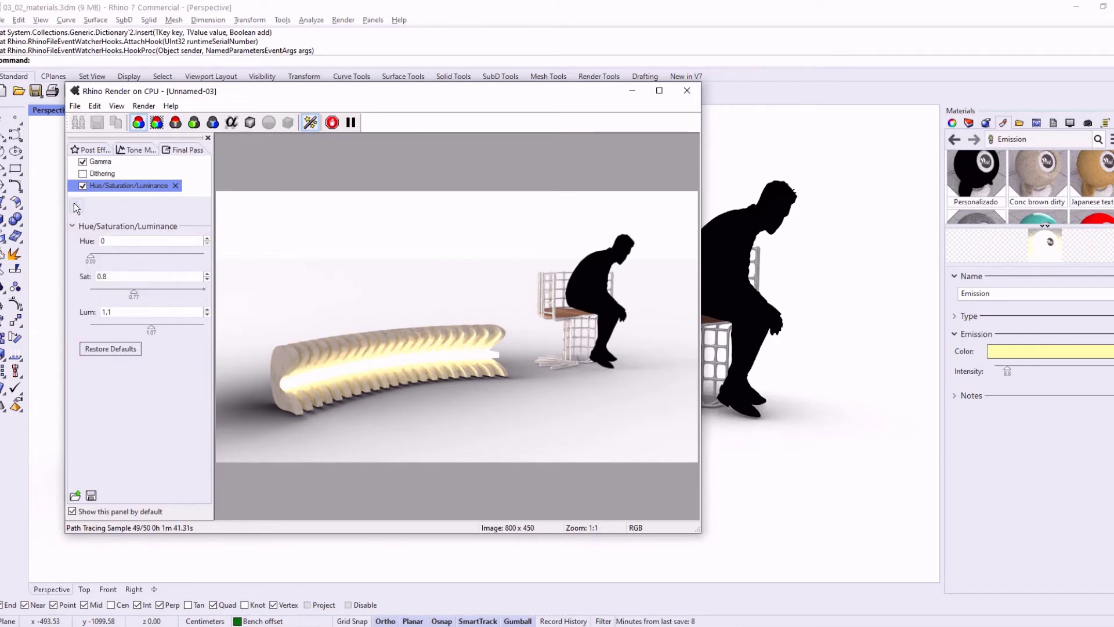
Add a Brightness/Contrast final-pass effect with brightness 0.03 and contrast 1.02
click(76, 204)
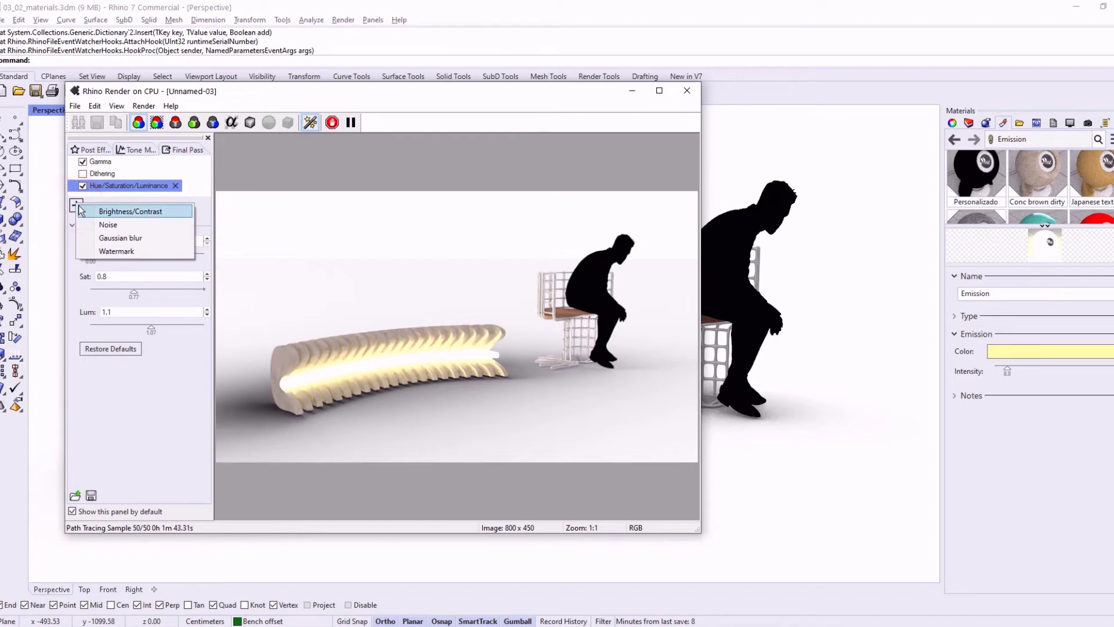
click(88, 211)
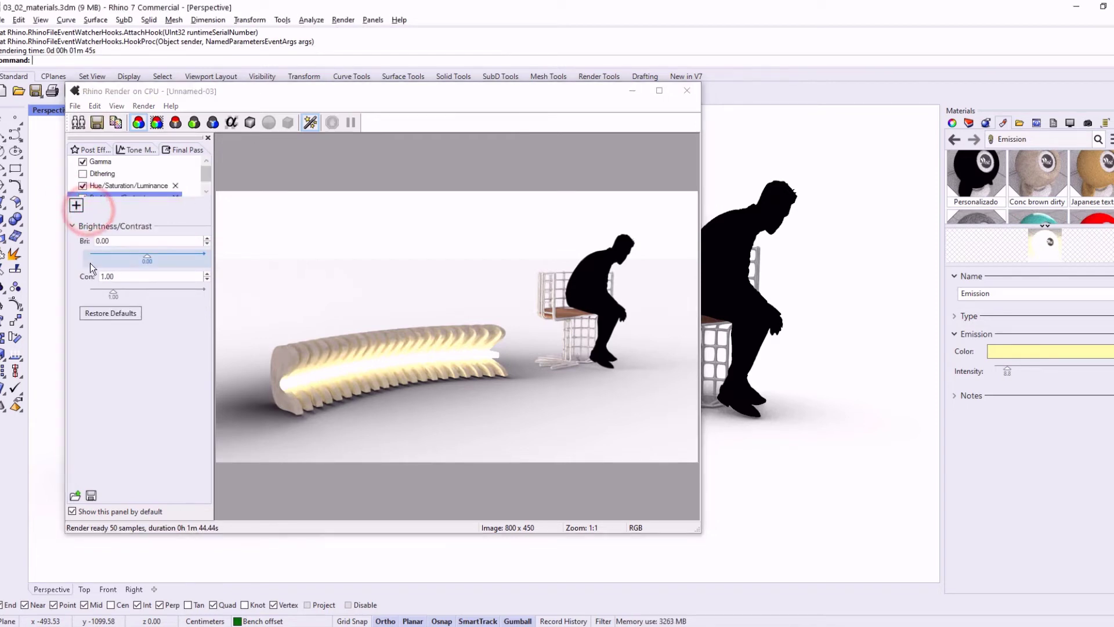
drag(149, 265, 115, 292)
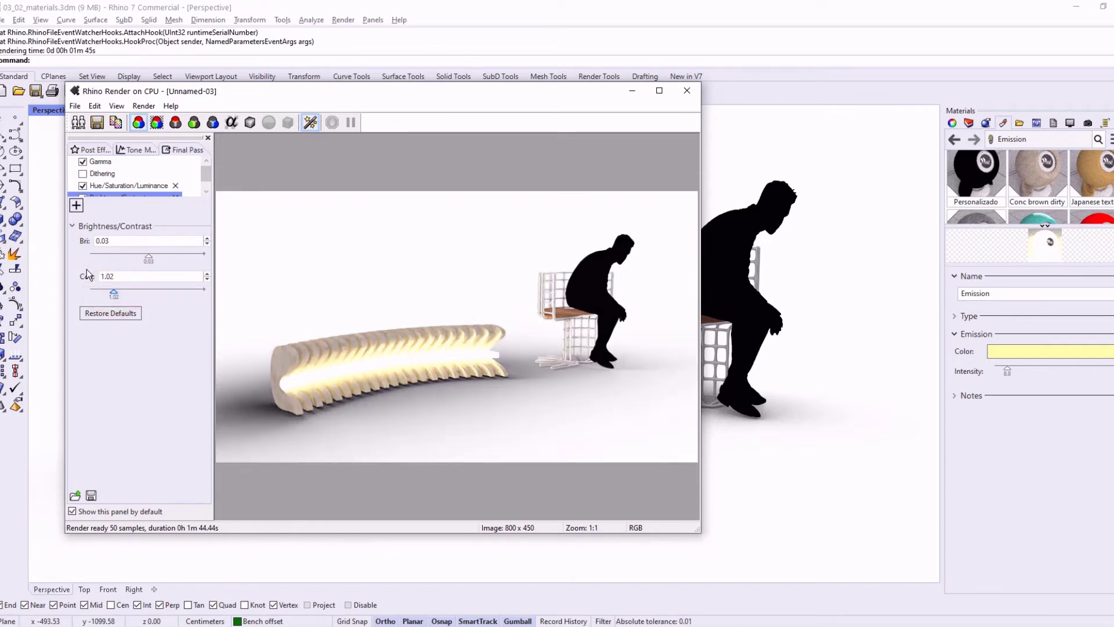
Add a Watermark effect to the render with a dark red font colour and transparency 68
click(72, 210)
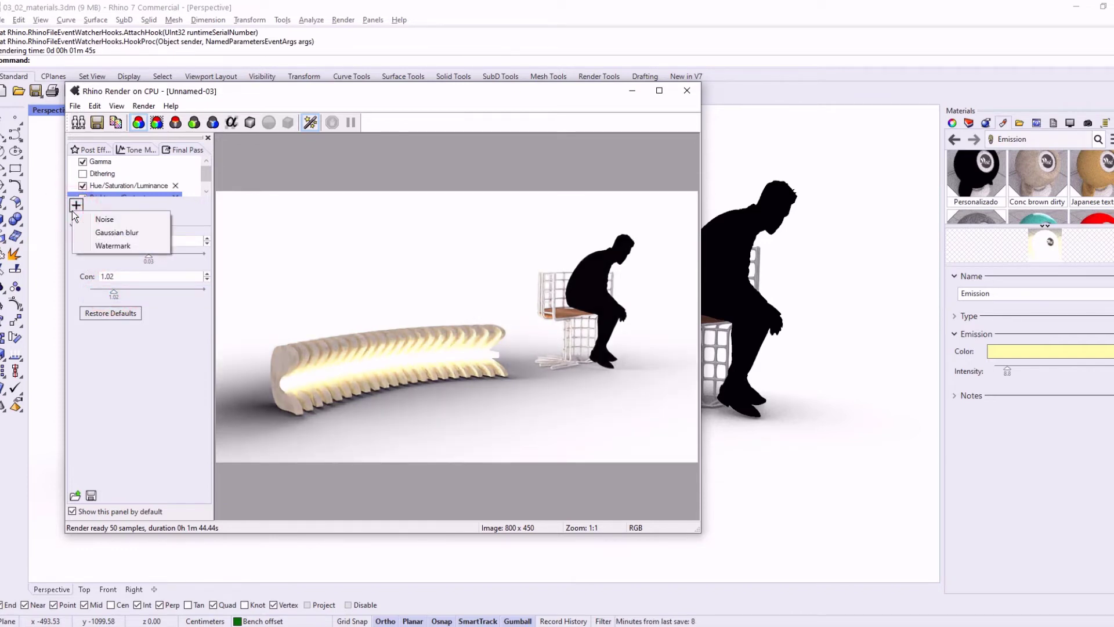
click(135, 247)
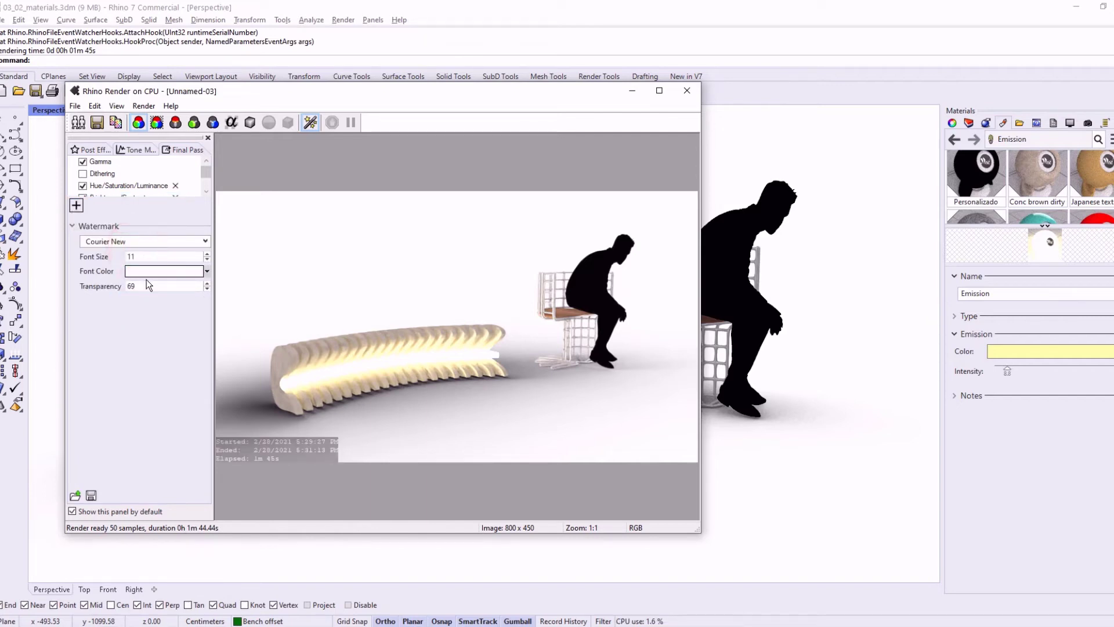
click(142, 271)
click(824, 225)
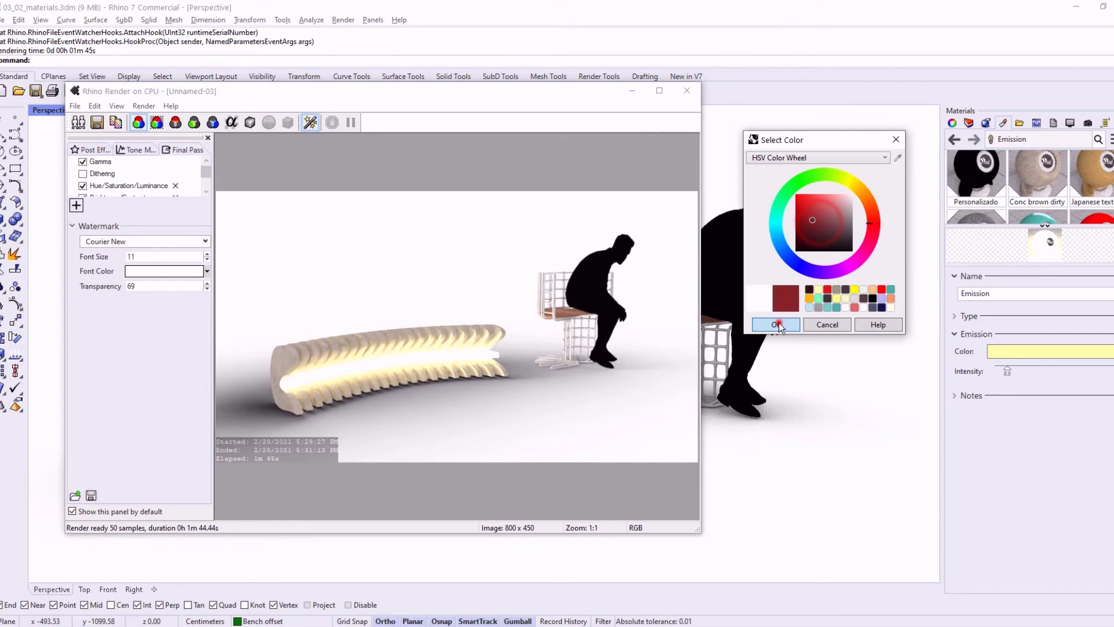
click(779, 323)
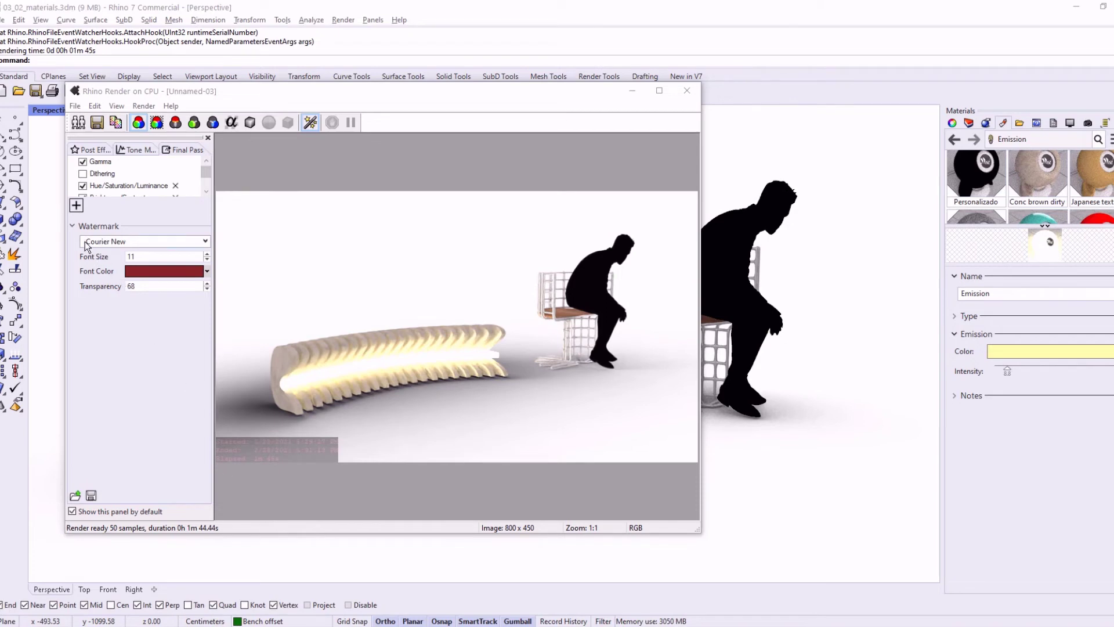
Expand the effects list, switch the watermark off and remove it from the final pass
click(74, 225)
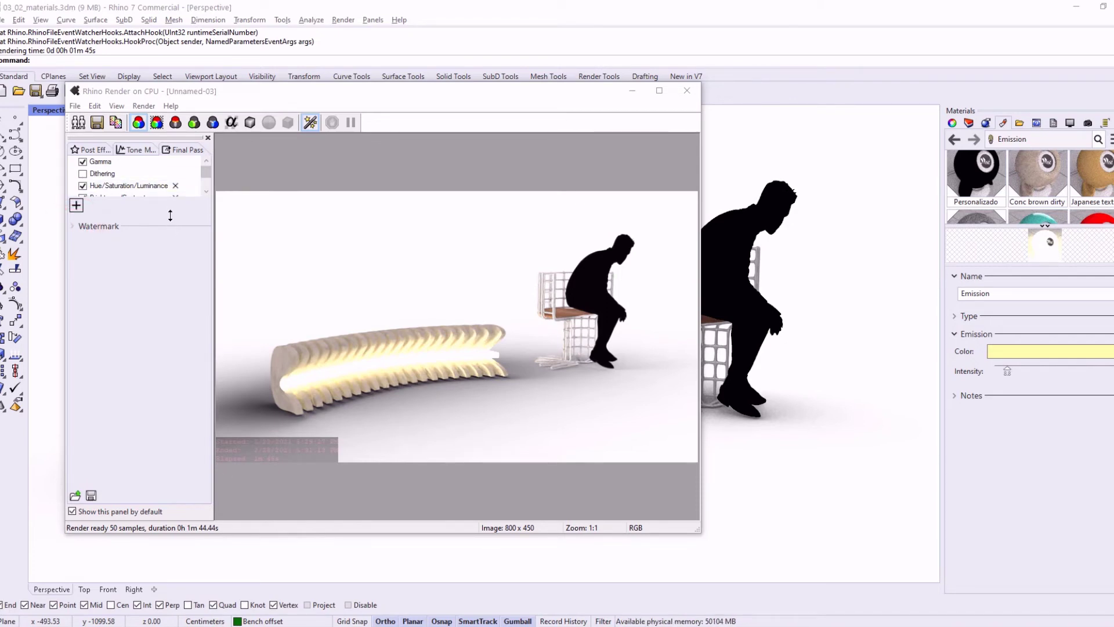
drag(168, 220, 168, 313)
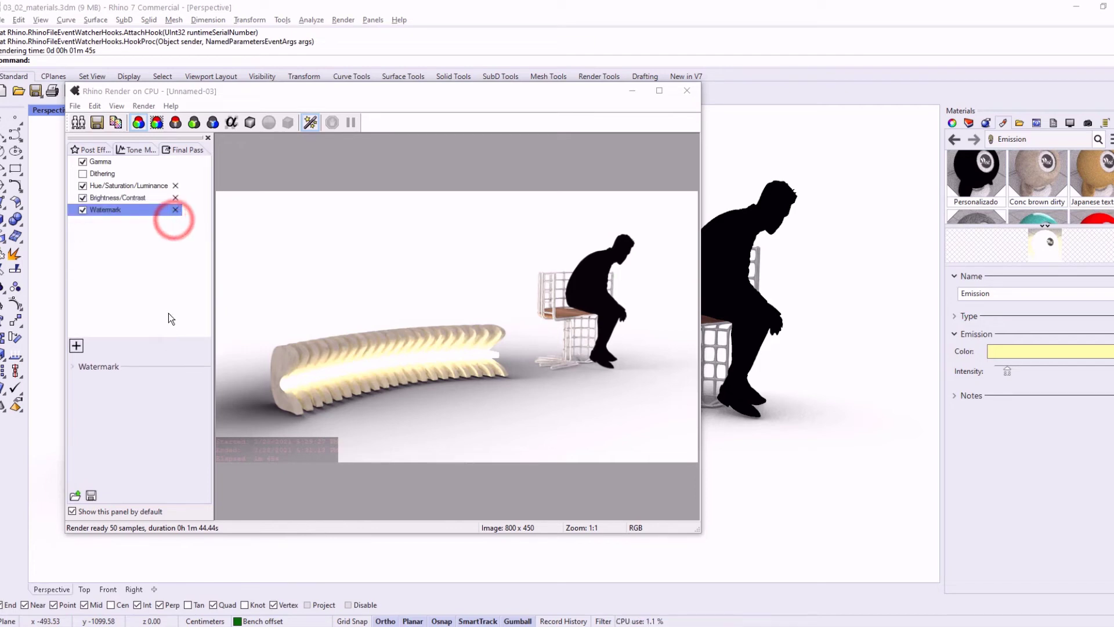
click(83, 209)
click(82, 210)
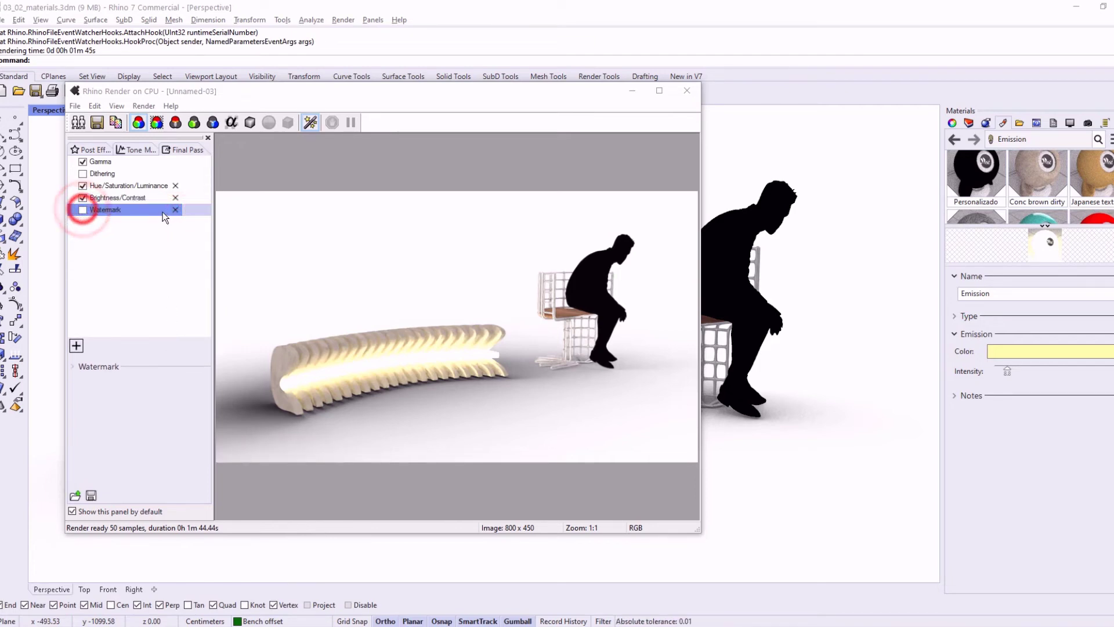
click(175, 209)
Compare the render with and without the Hue/Saturation/Luminance and Brightness/Contrast effects
click(82, 185)
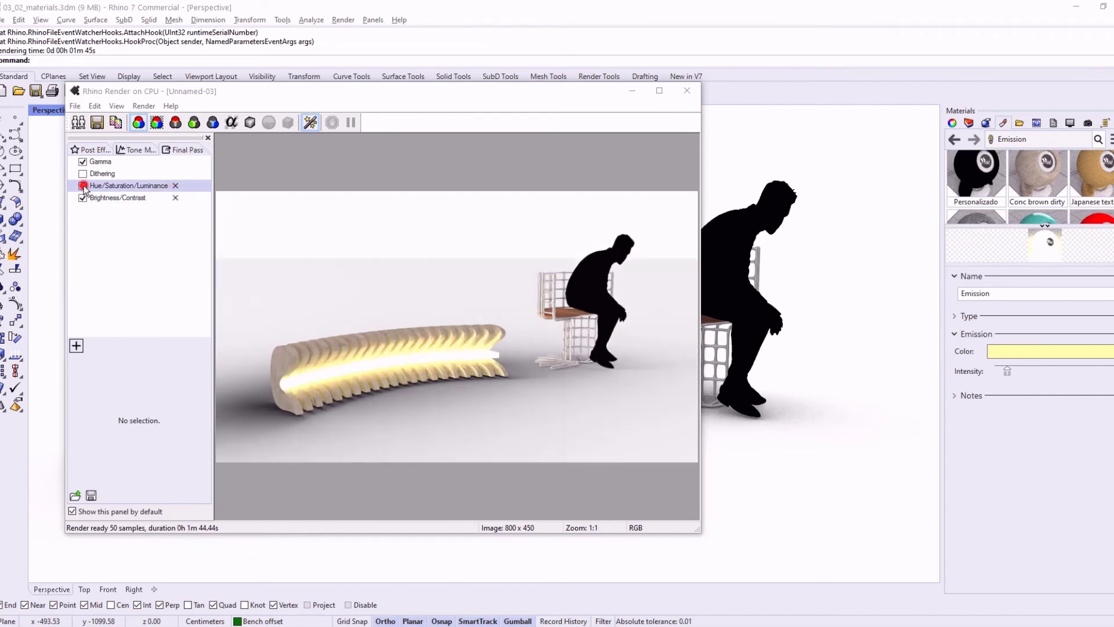
click(83, 186)
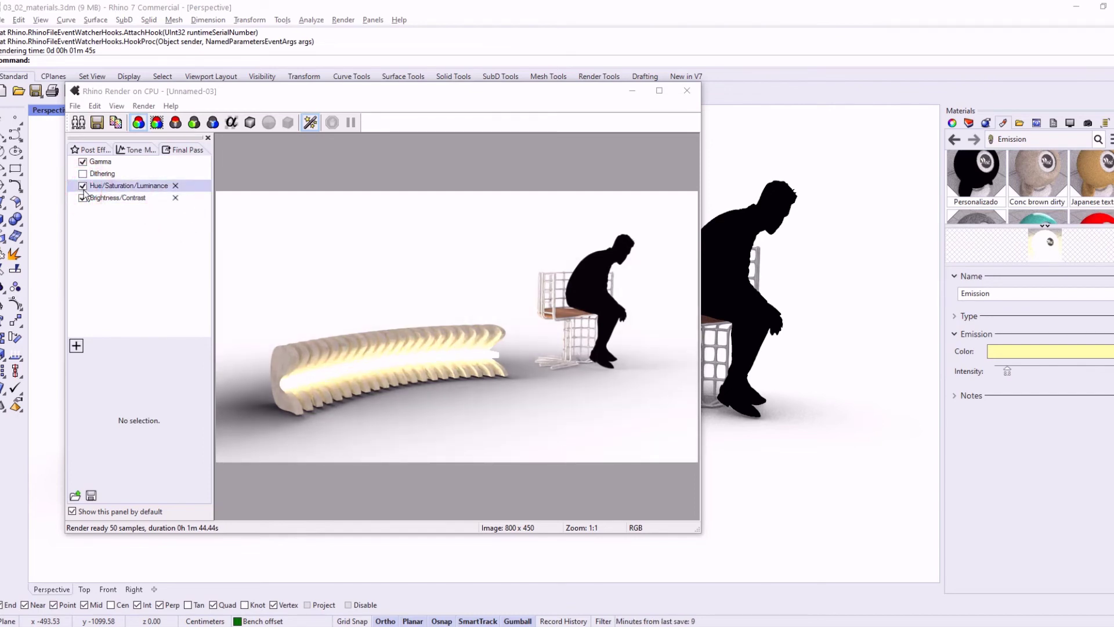
click(82, 197)
click(82, 197)
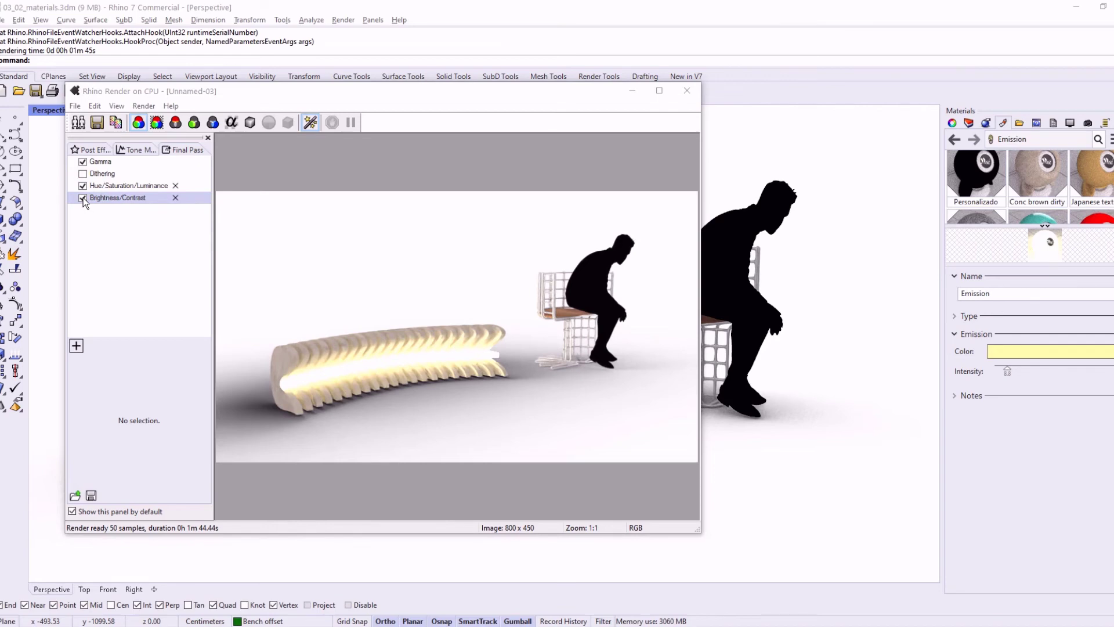
Add a Gaussian blur final-pass effect with a value of 0.73 applied in both directions
click(75, 345)
click(97, 364)
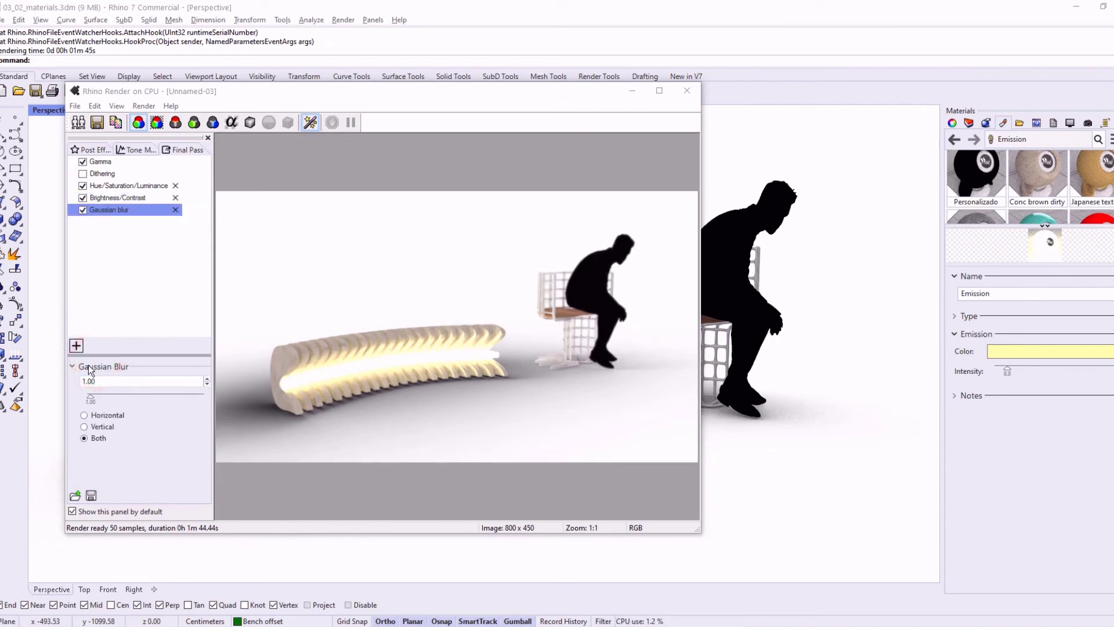
click(92, 395)
mouse_move(92, 399)
mouse_down()
mouse_move(127, 396)
mouse_move(91, 399)
mouse_up()
click(84, 415)
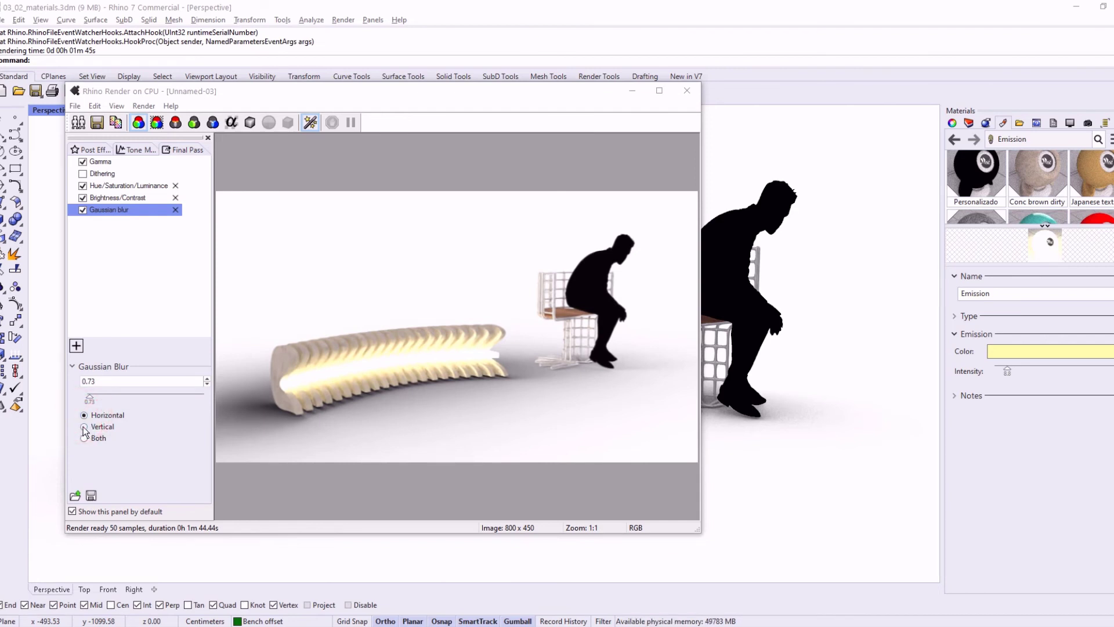
click(84, 438)
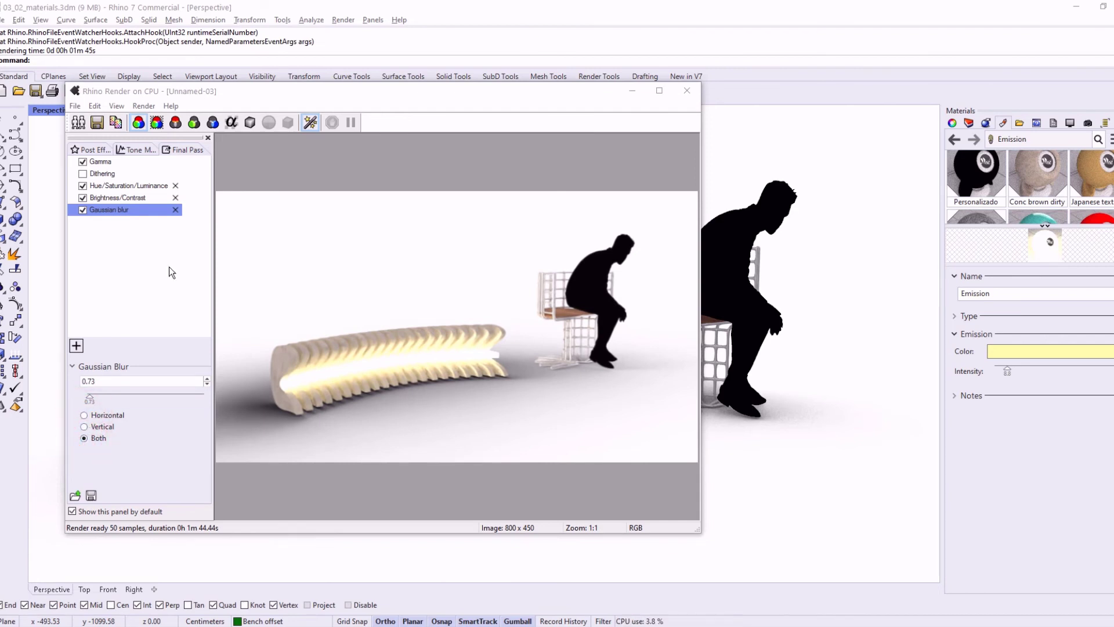
Save the rendered image as a PNG named Rhino_materials in the 03_02_Materials folder
click(97, 122)
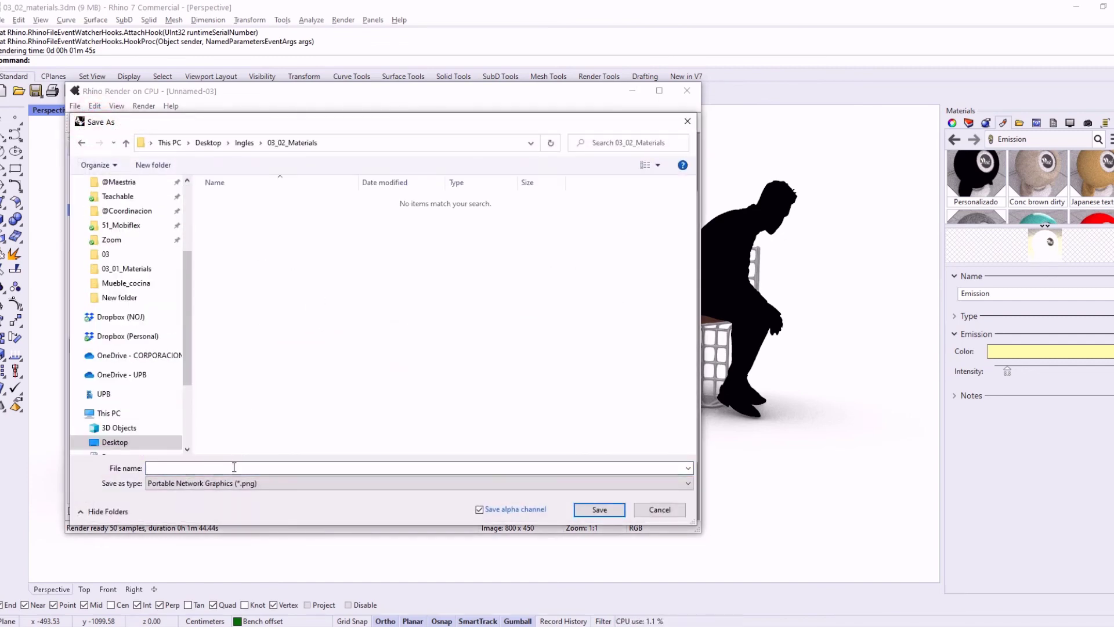
click(234, 467)
text(Rhino_materials)
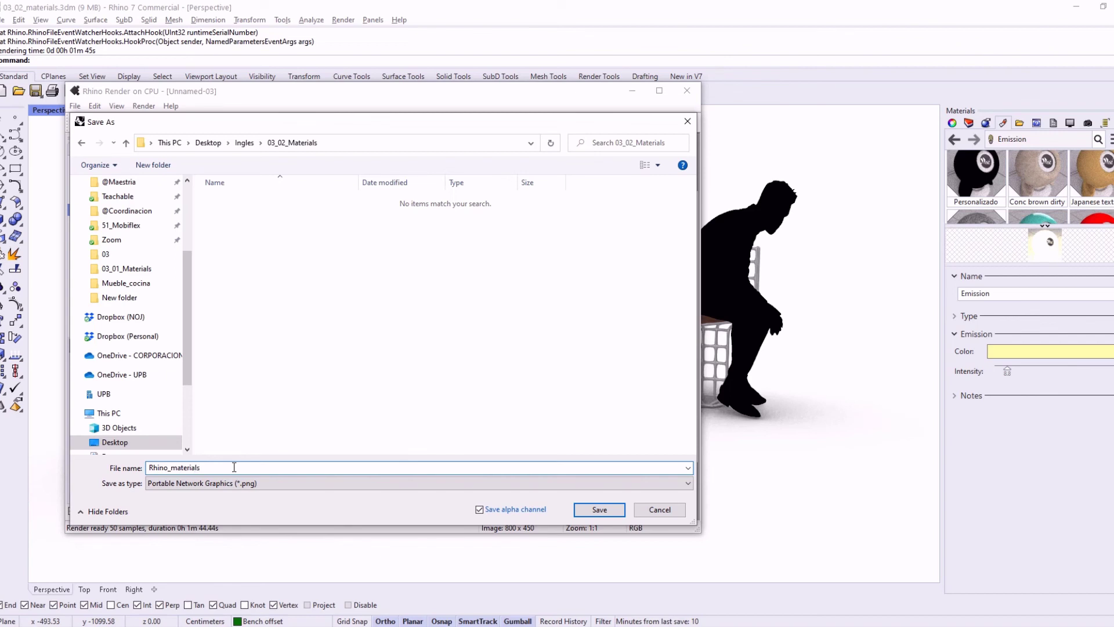
key(Return)
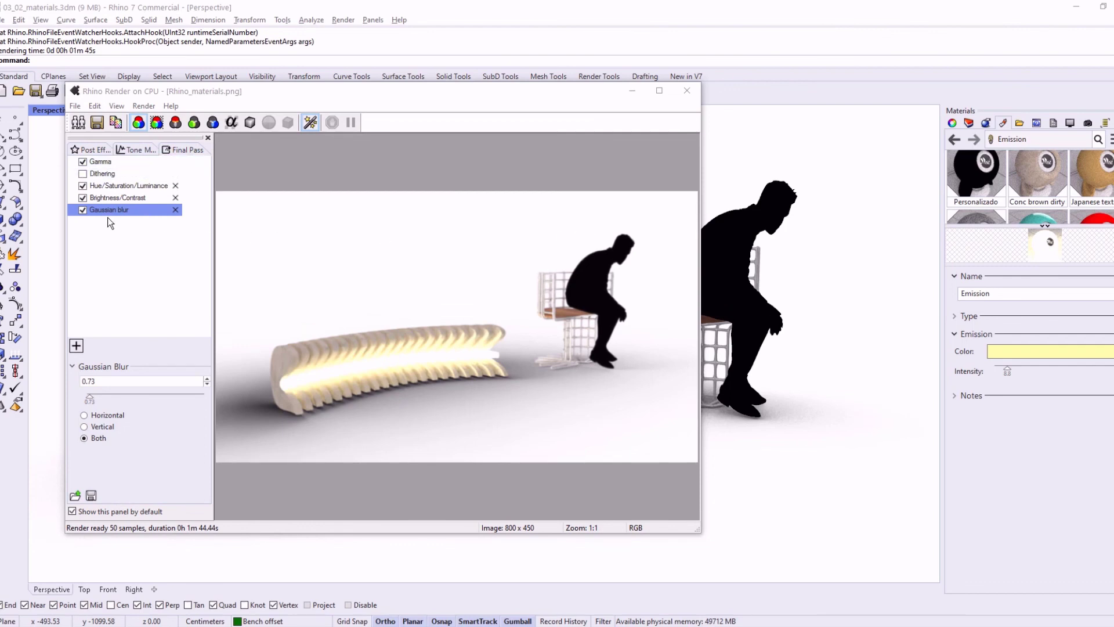
Show the render's denoiser post effects again
click(90, 149)
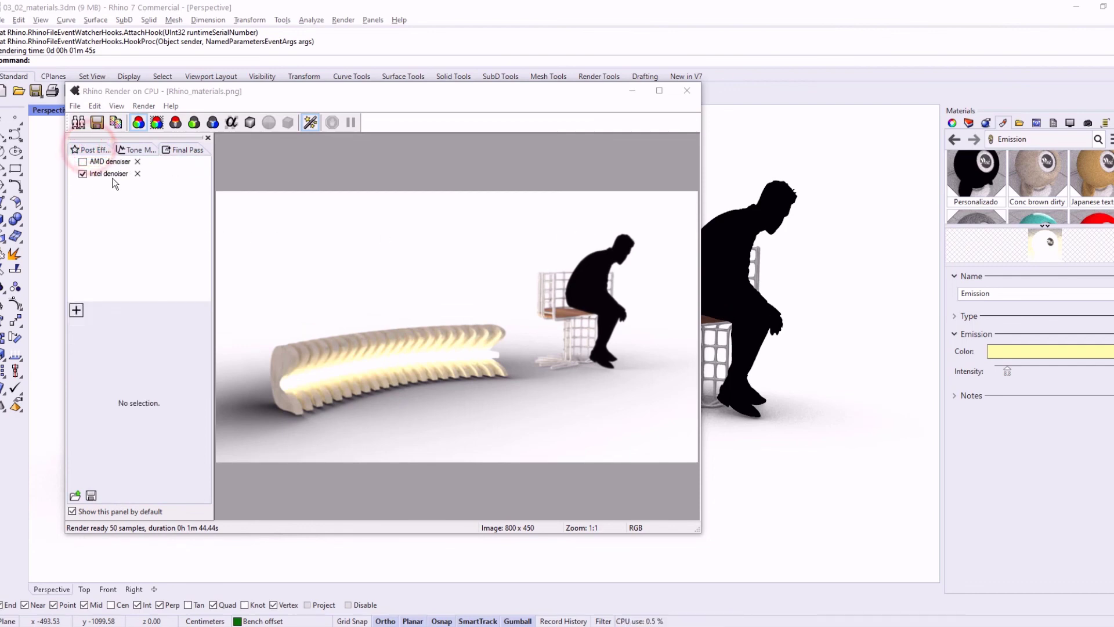